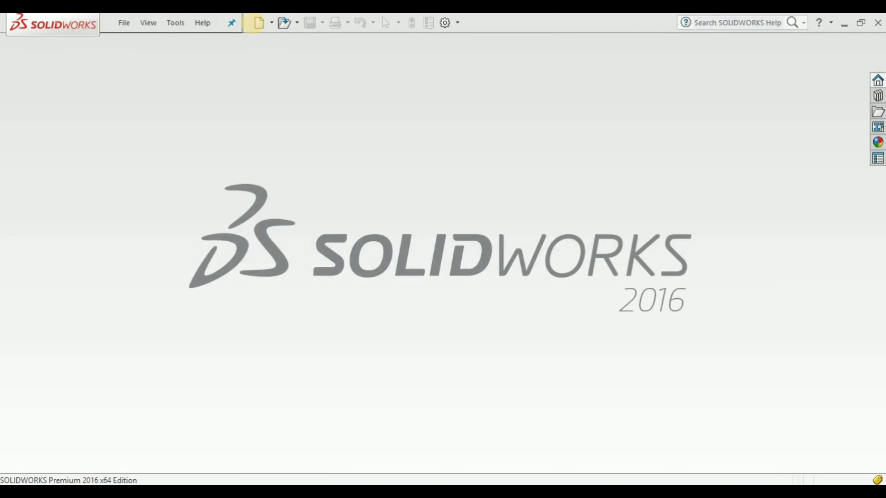
Step: Create a new part document and switch its units from MMGS to IPS
click(259, 22)
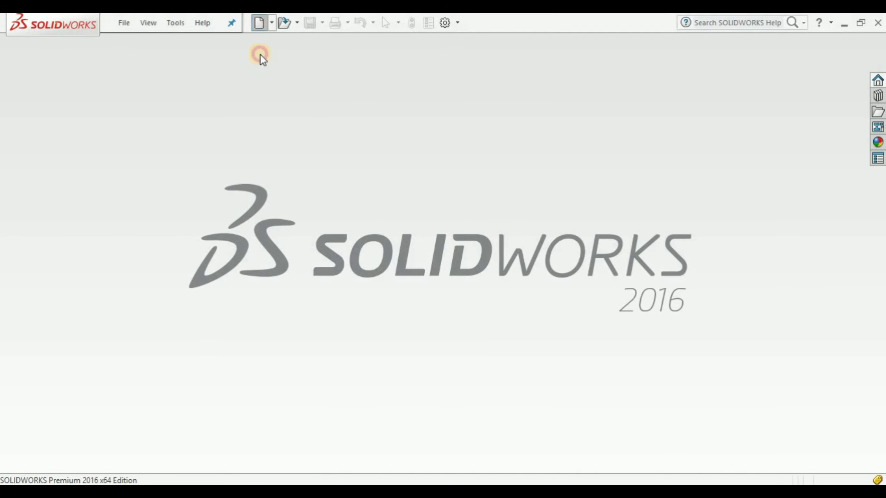
click(292, 330)
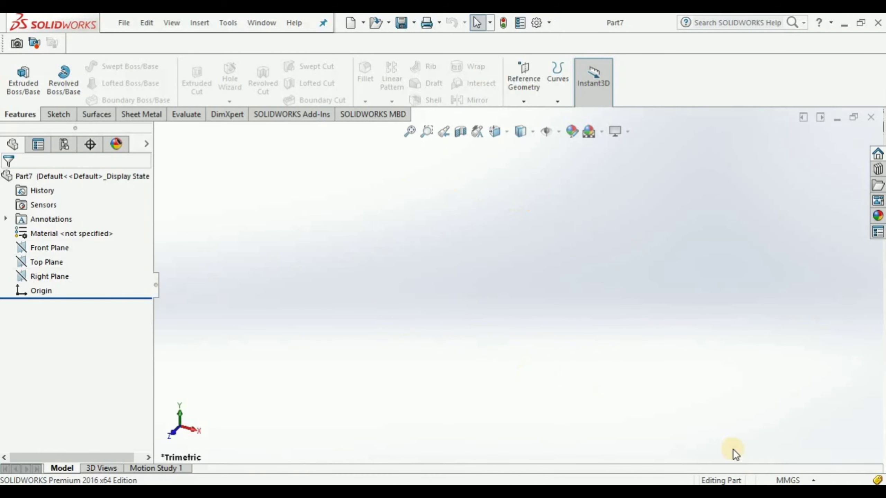
click(772, 481)
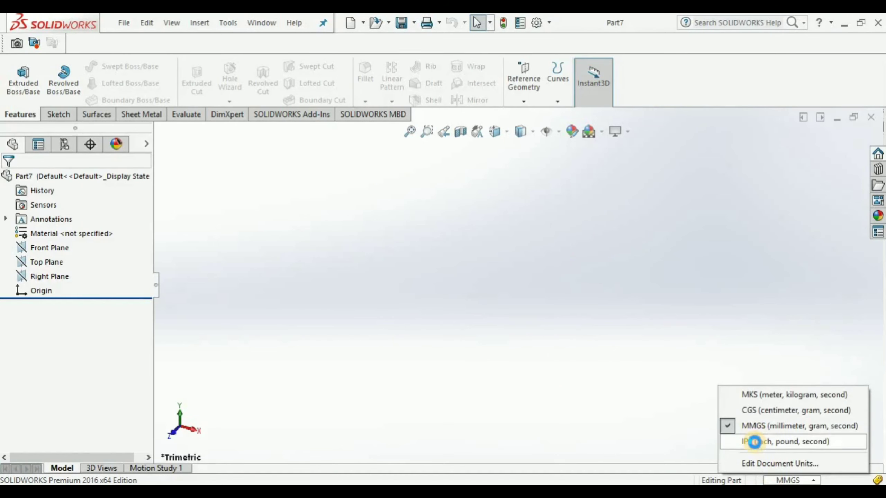
click(755, 441)
Step: Start a sketch on the Front Plane with the Line tool
click(65, 247)
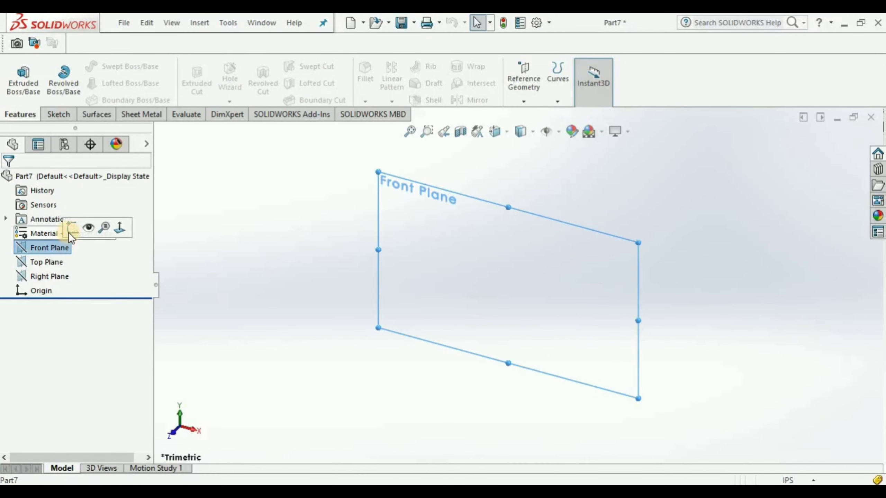
click(70, 228)
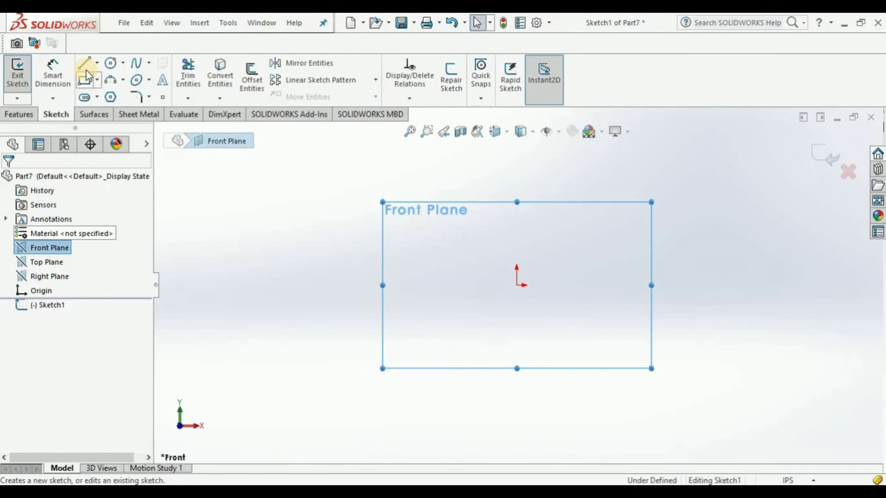
click(84, 67)
scroll(558, 258, down, 2)
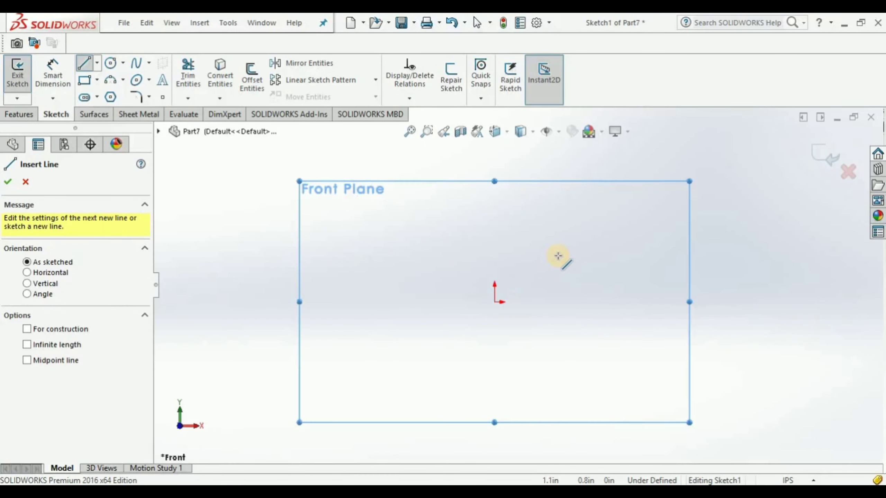
scroll(558, 258, down, 1)
Step: Draw the closed stepped outline from the origin, with a sloped edge and diagonal lower-left corner
click(483, 312)
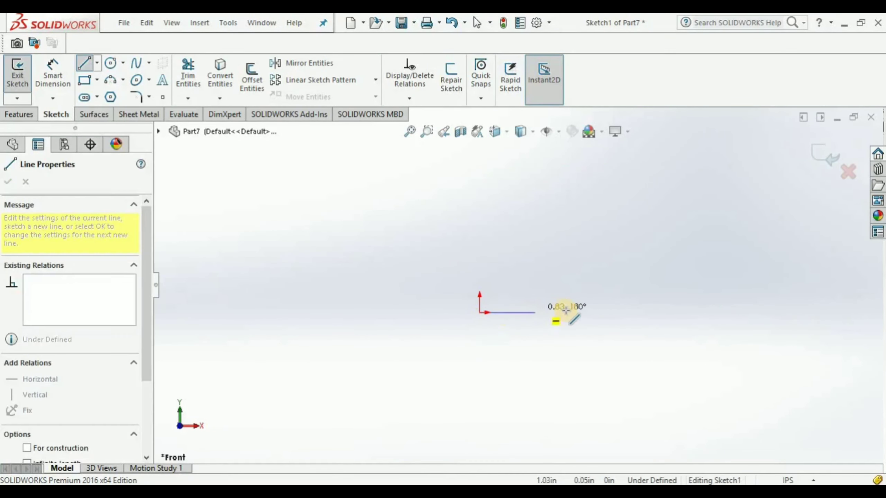
click(579, 313)
click(579, 279)
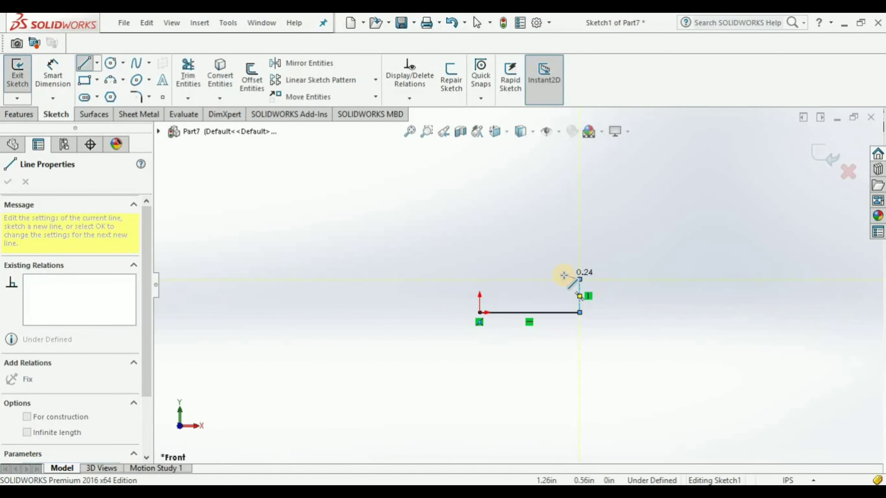
click(556, 280)
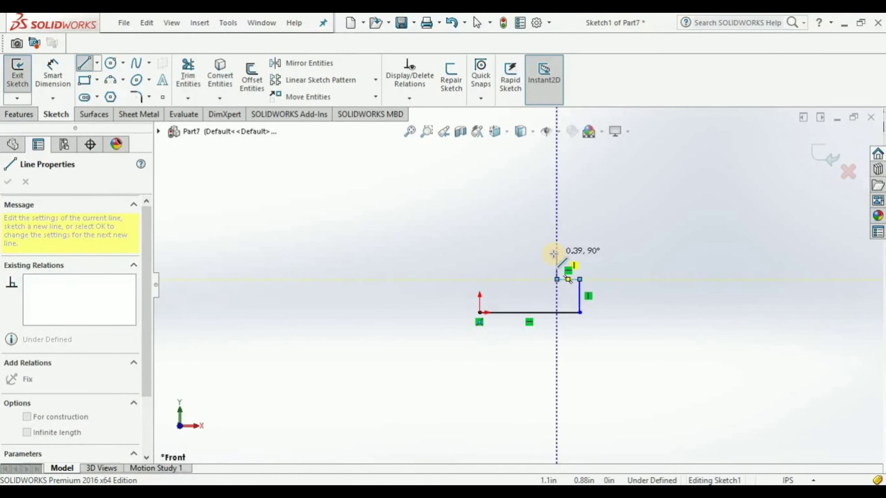
click(554, 253)
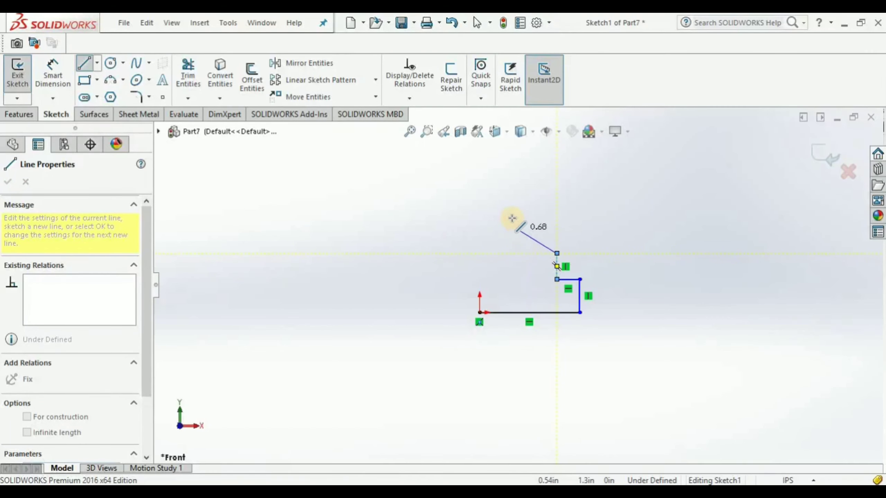
click(501, 209)
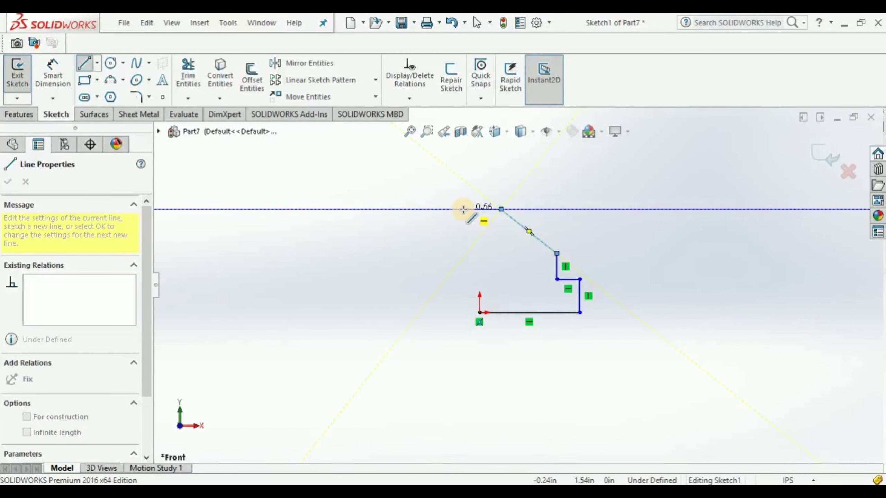
click(463, 209)
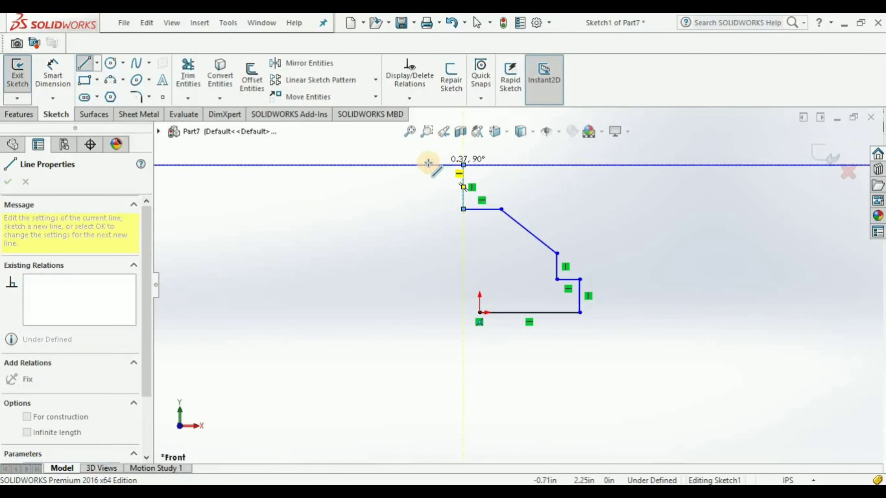
click(426, 164)
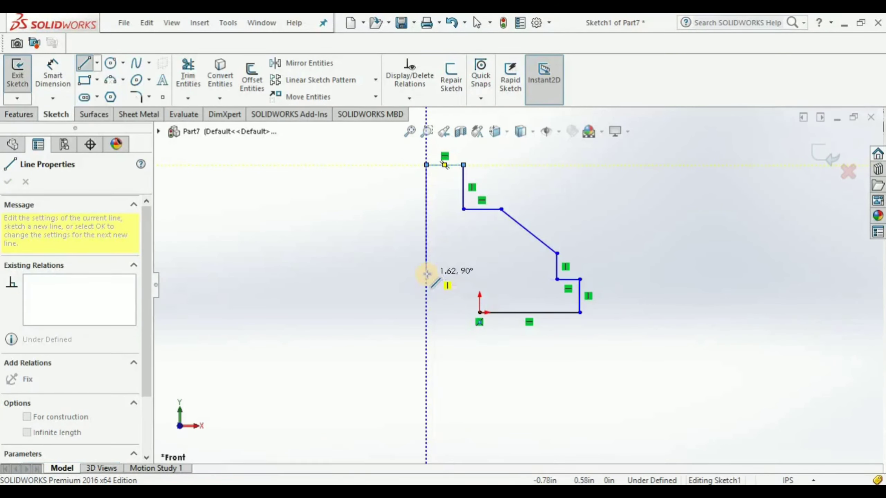
click(426, 267)
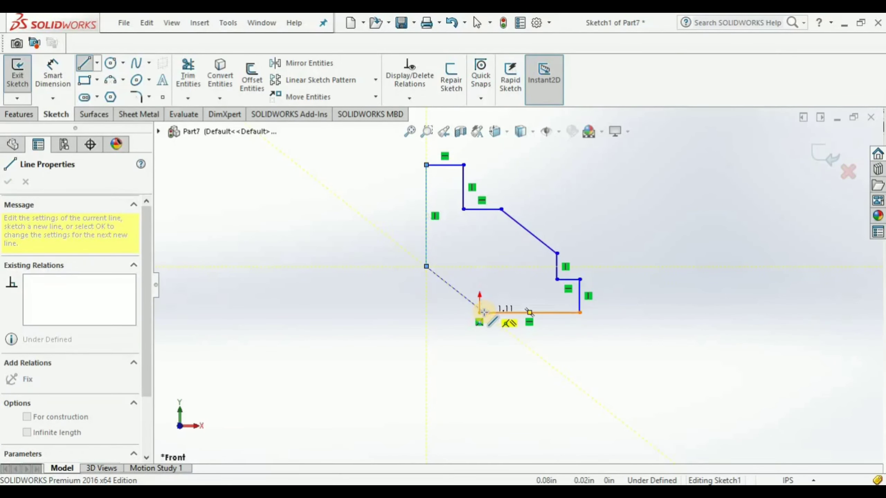
click(479, 313)
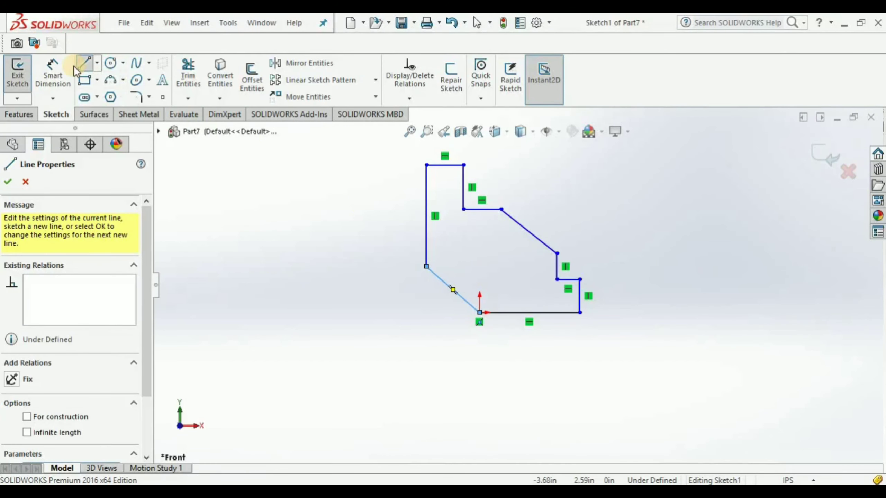
click(43, 66)
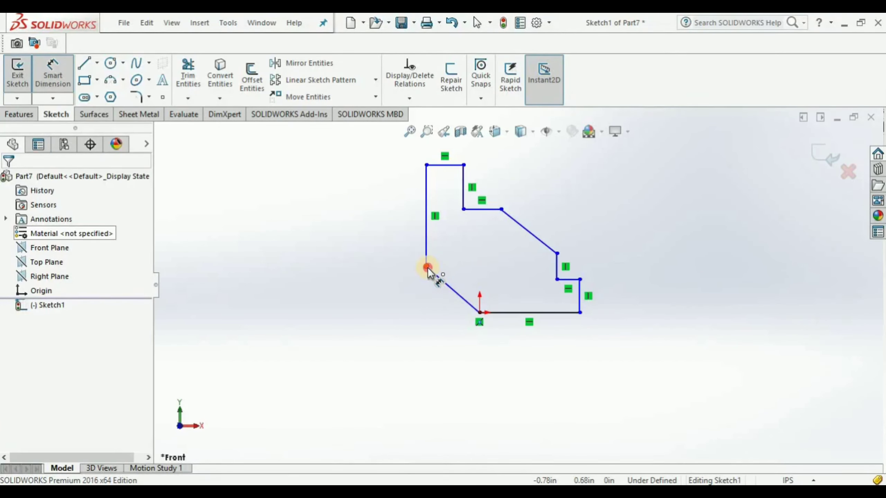
Step: Dimension the overall width to 3.50 and the lower-left offset to 1.50
click(427, 267)
click(579, 313)
click(508, 375)
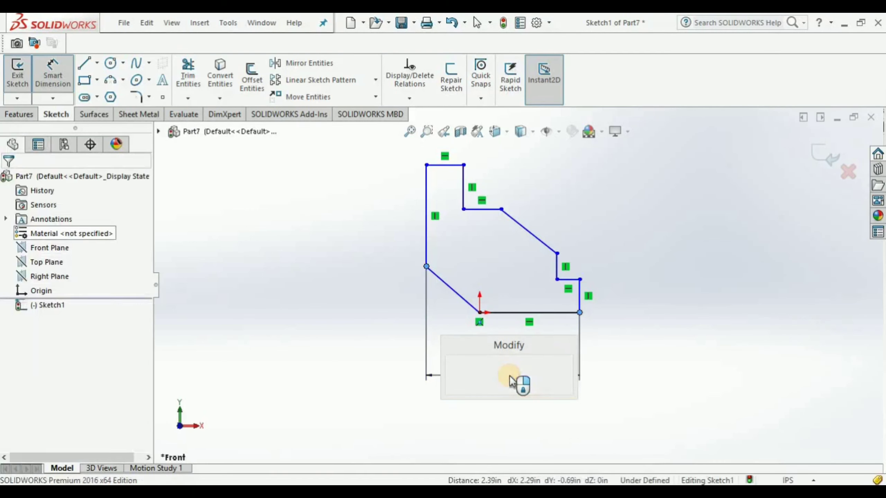
text(3.5)
key(Return)
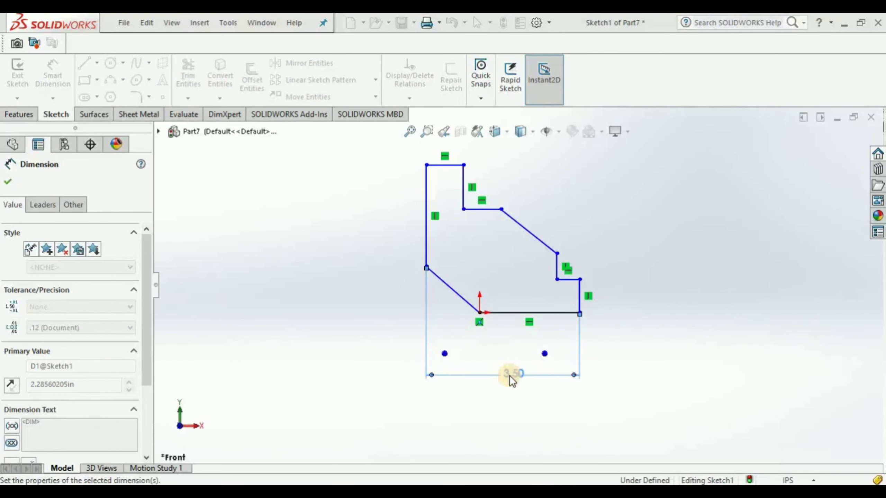
click(426, 267)
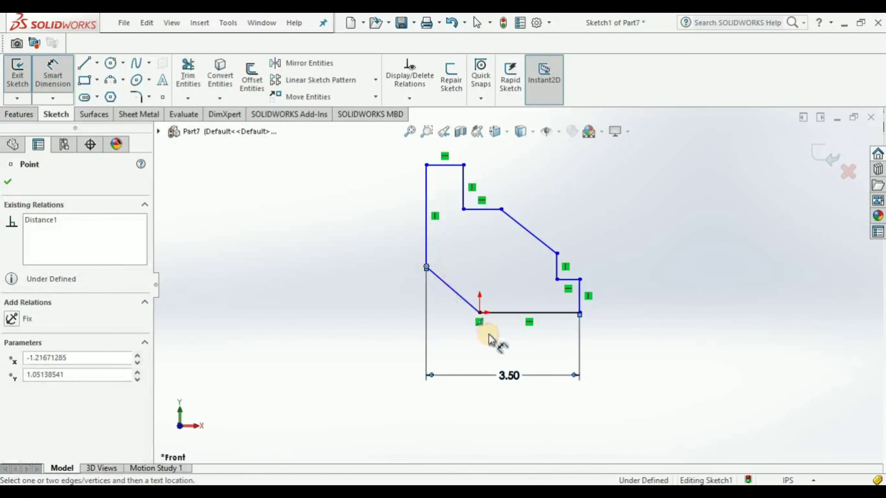
click(480, 312)
click(457, 358)
text(1.)
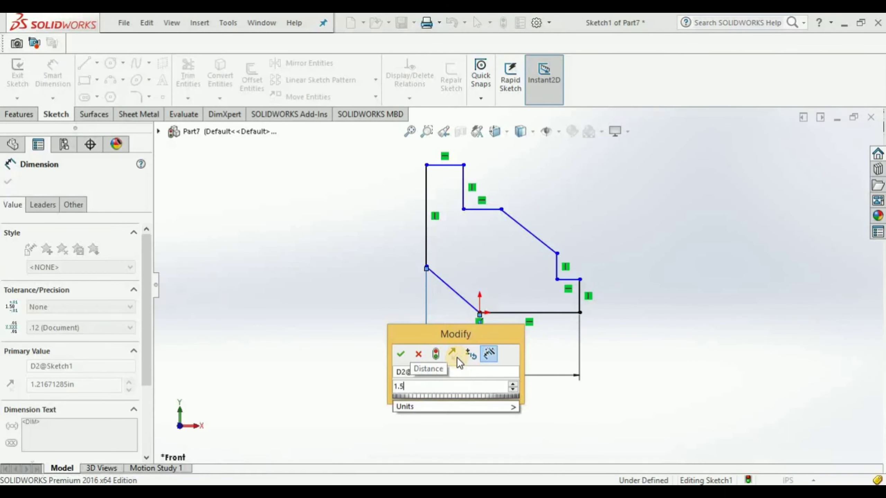
text(50)
key(Return)
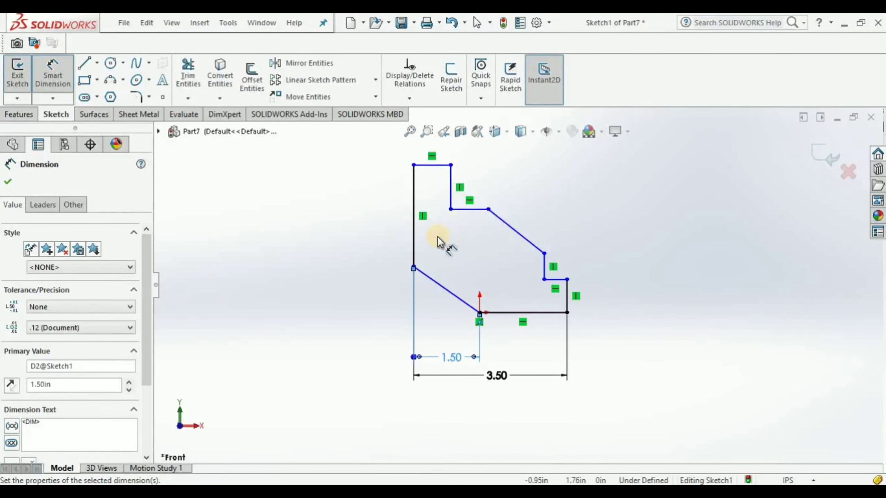
Step: Set the right edge height to 1.00 and the step height to 2.00
click(566, 300)
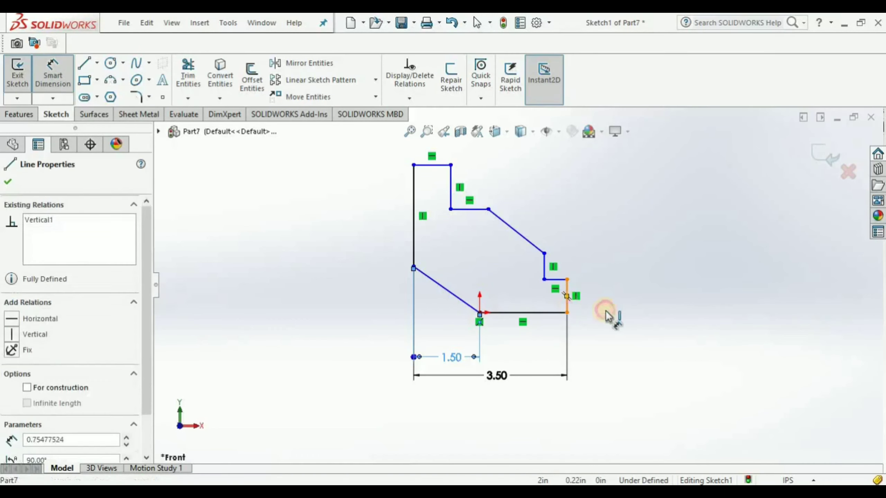
click(605, 302)
text(1)
key(Return)
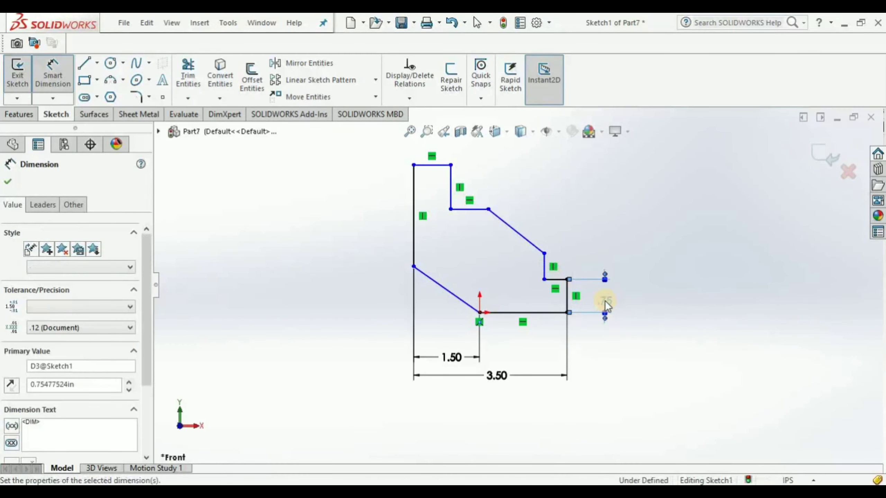
click(543, 256)
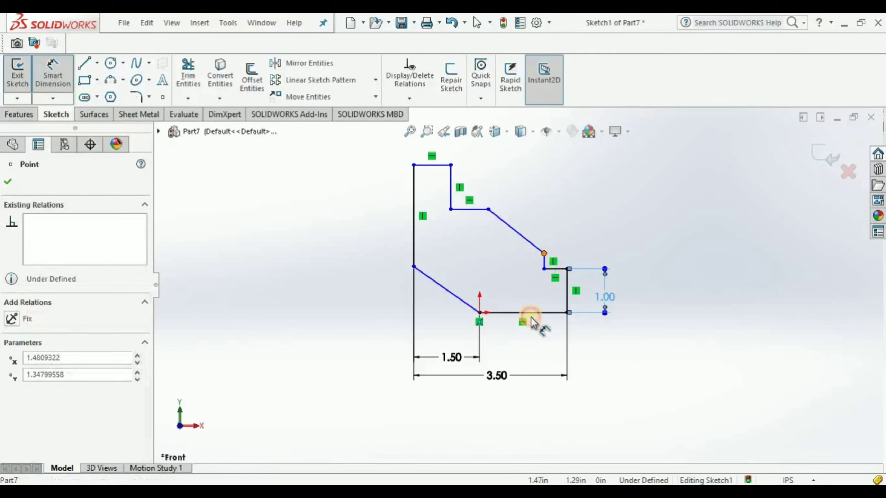
click(539, 311)
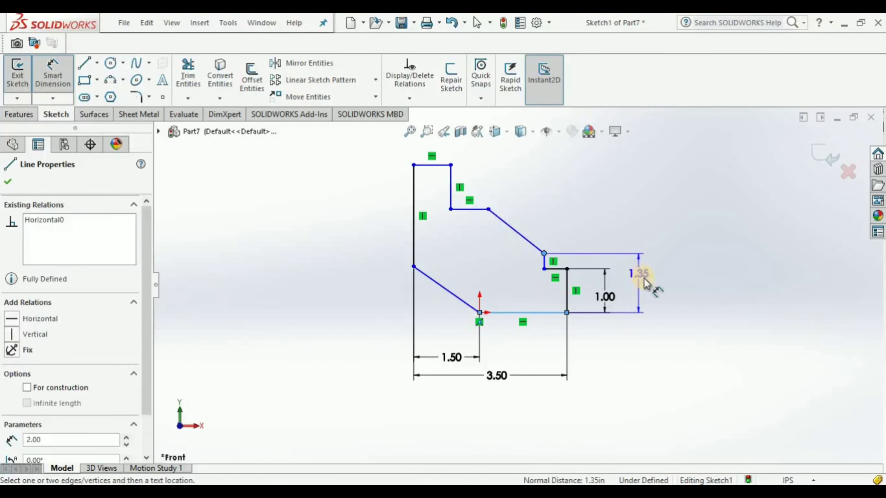
click(641, 280)
text(2)
key(Return)
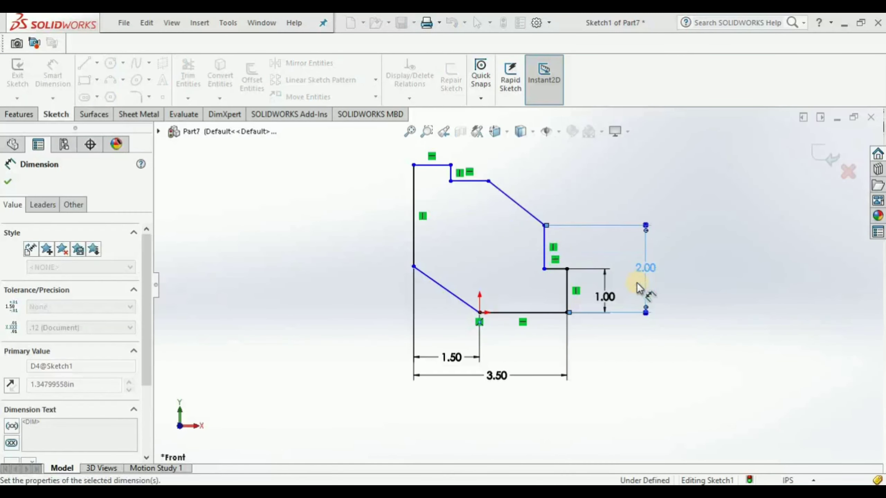
Step: Place the slope's upper corner 3.00 above the bottom edge and begin the overall height dimension
click(488, 182)
click(519, 312)
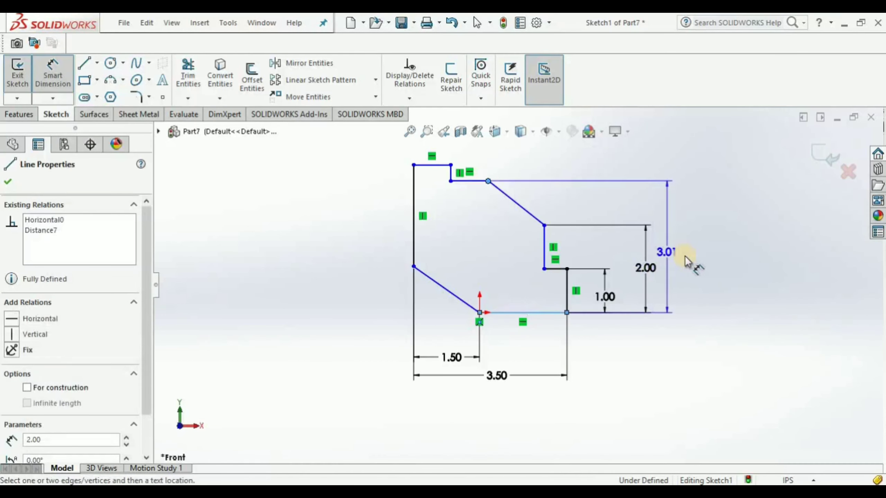
click(685, 257)
text(3)
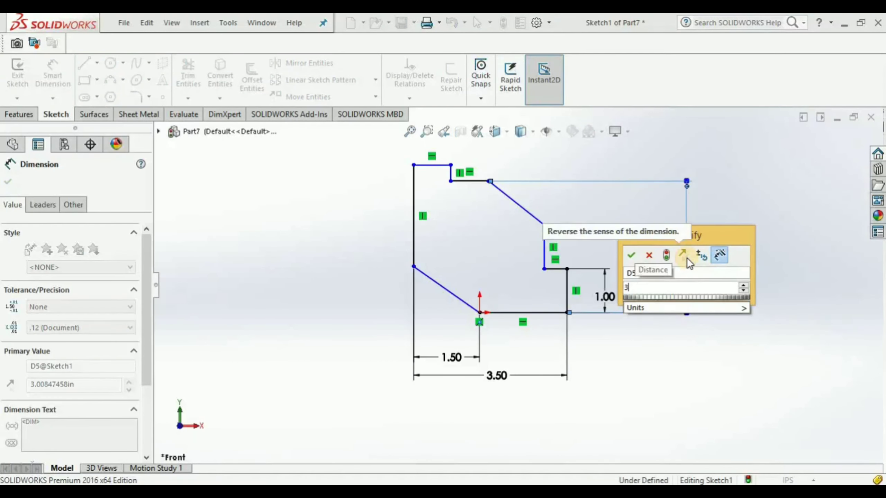
key(Return)
click(435, 180)
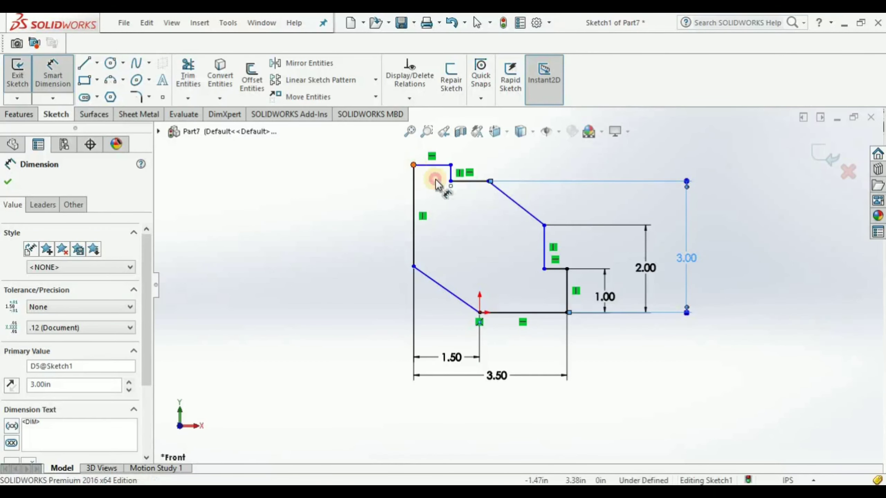
click(480, 313)
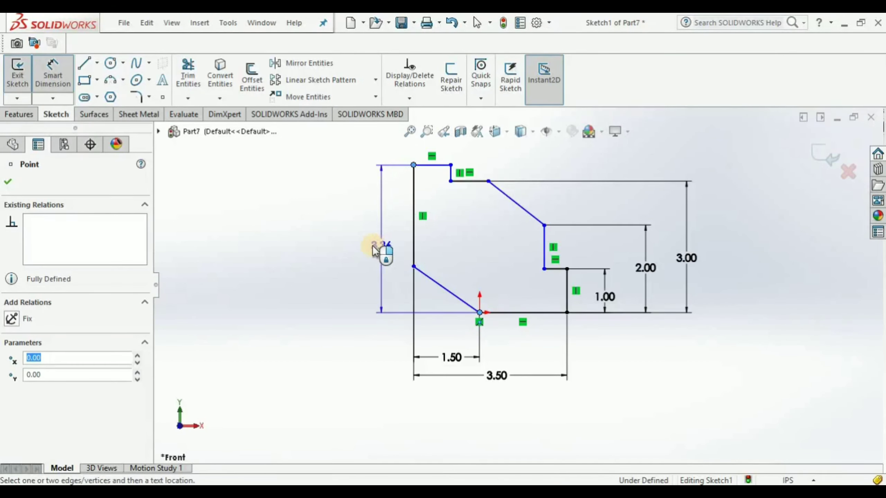
Step: Set the overall height to 4.00 and the lower slanted edge angle to 45°
click(373, 245)
text(4.00in)
key(Return)
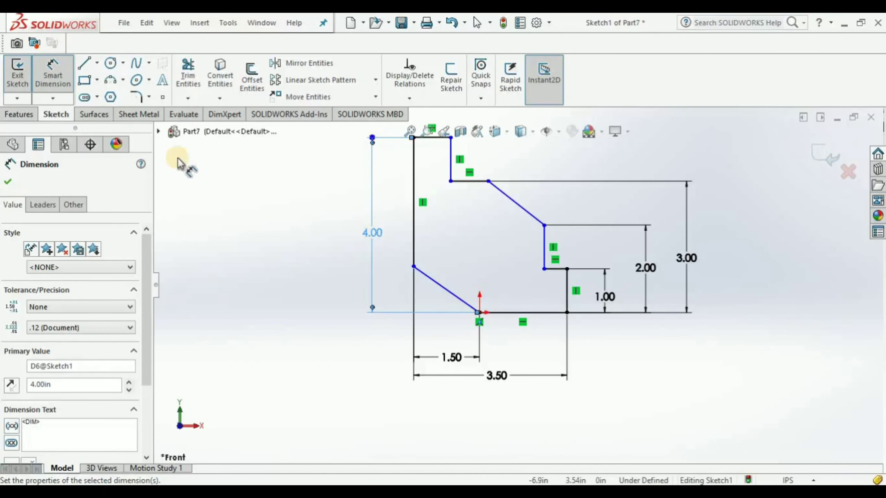
click(467, 305)
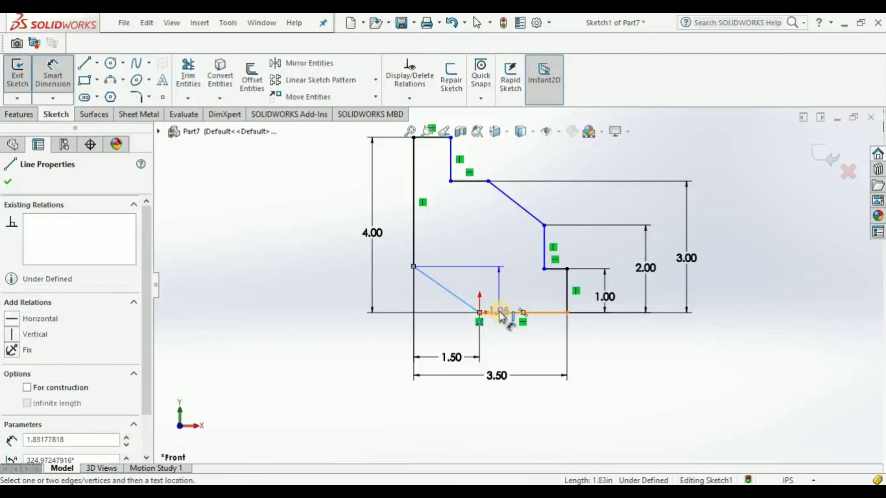
click(498, 313)
click(433, 303)
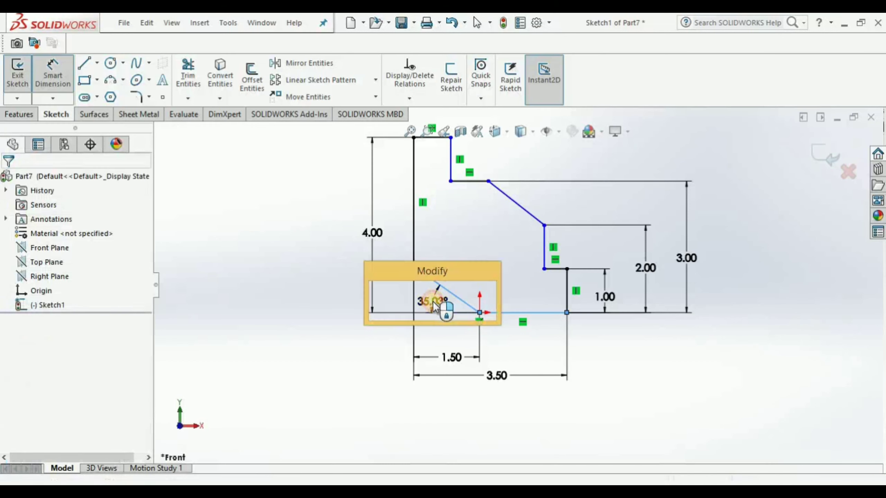
text(45)
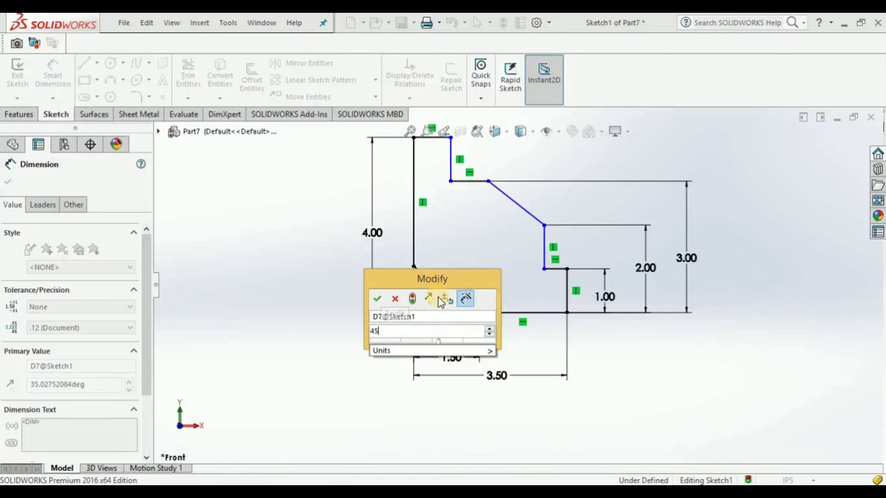
key(Return)
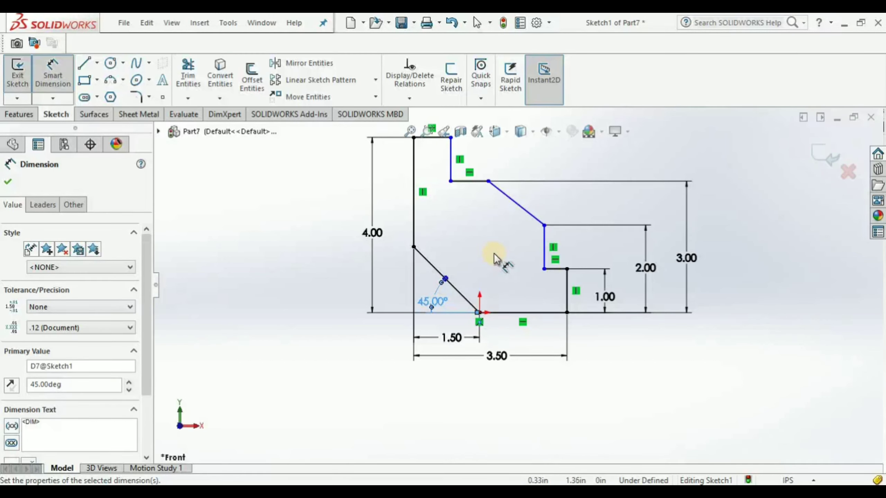
Step: Dimension the top edge 1.00 long and the upper slope's start 1.75 from the left
scroll(494, 254, up, 2)
scroll(509, 210, up, 2)
scroll(501, 174, down, 5)
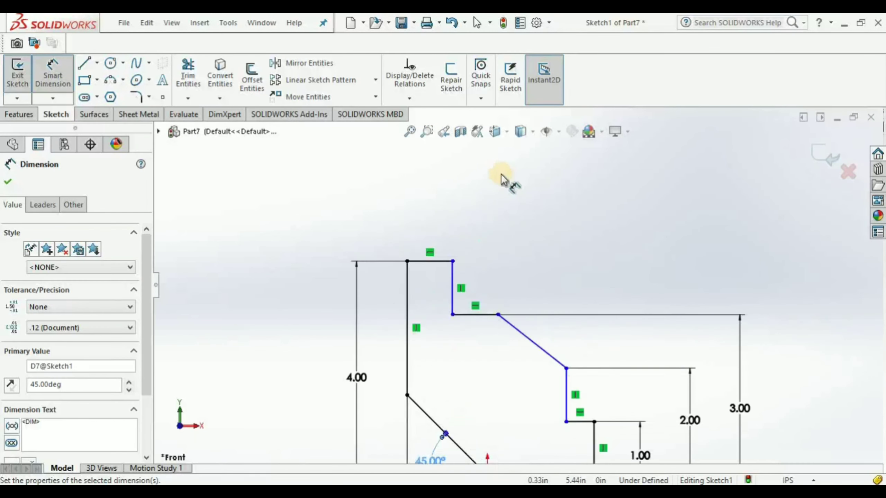
click(443, 261)
click(433, 228)
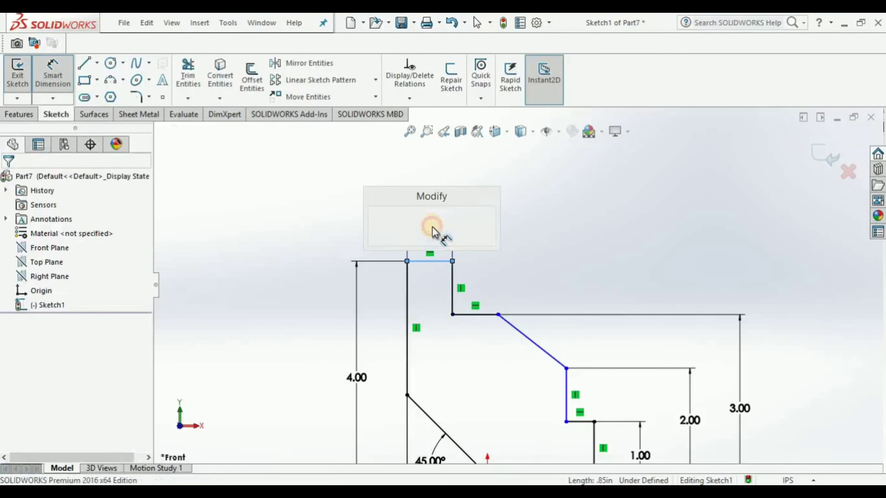
text(1)
key(Return)
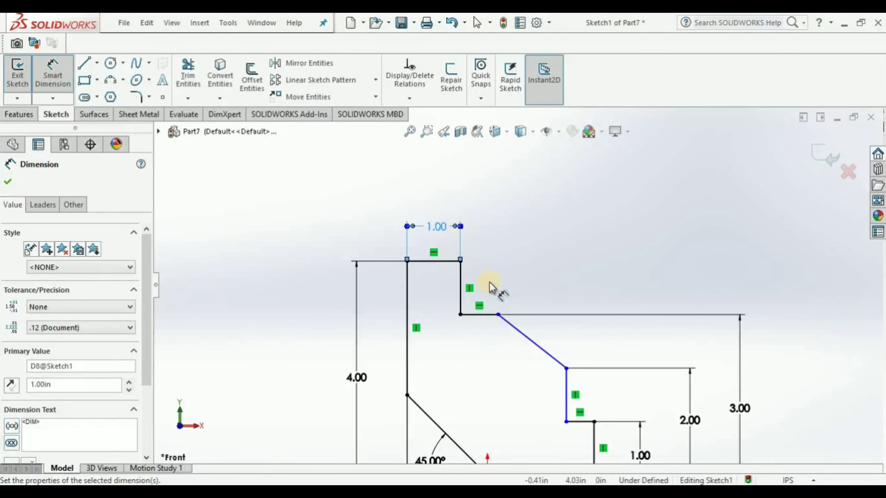
click(497, 315)
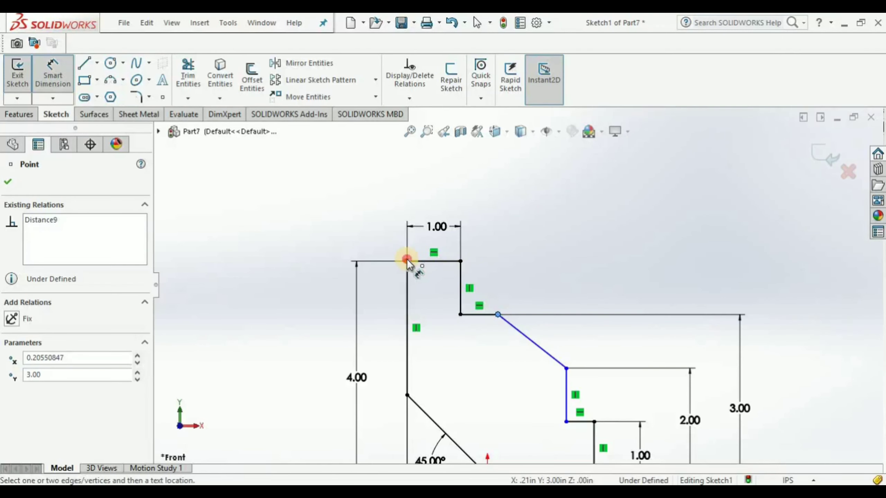
click(407, 260)
click(468, 184)
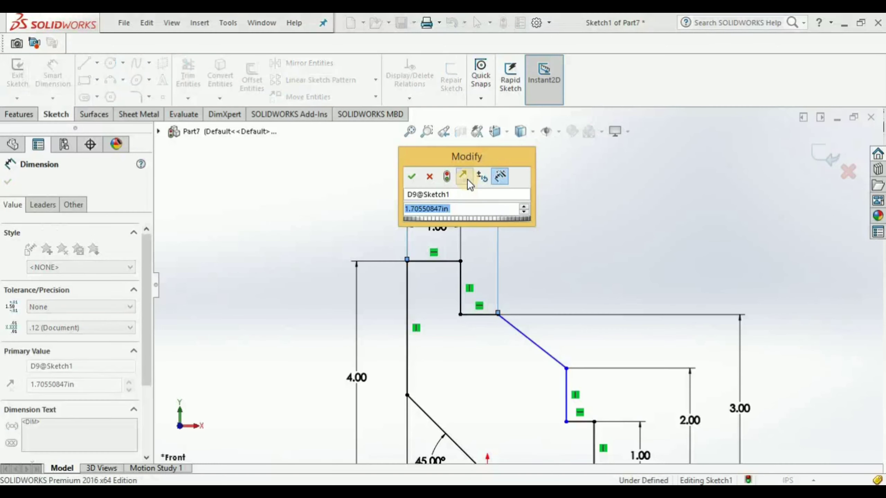
text(1.750)
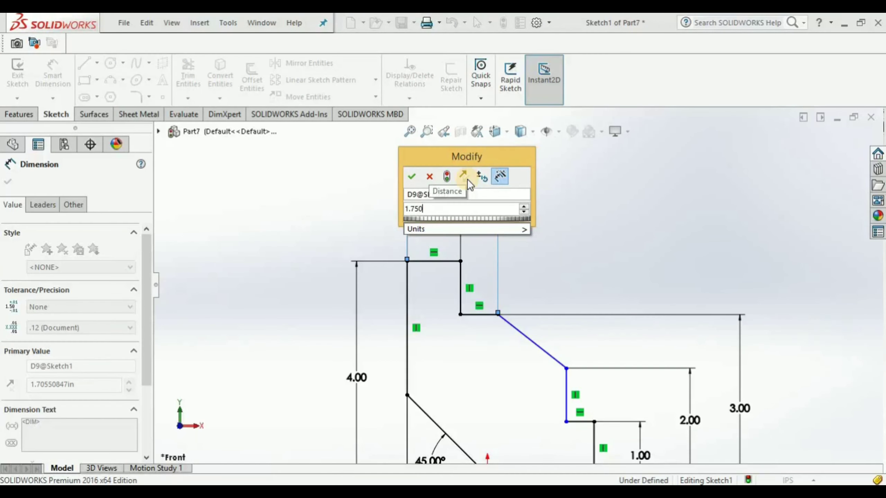
key(Return)
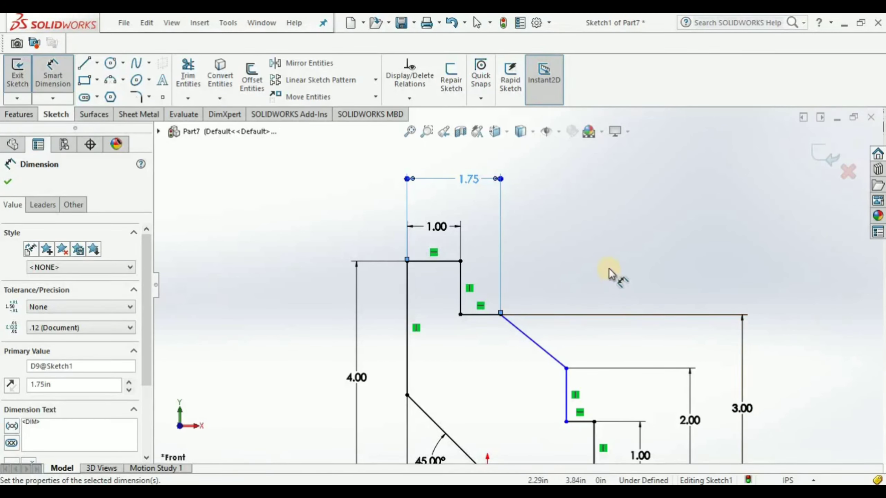
click(53, 74)
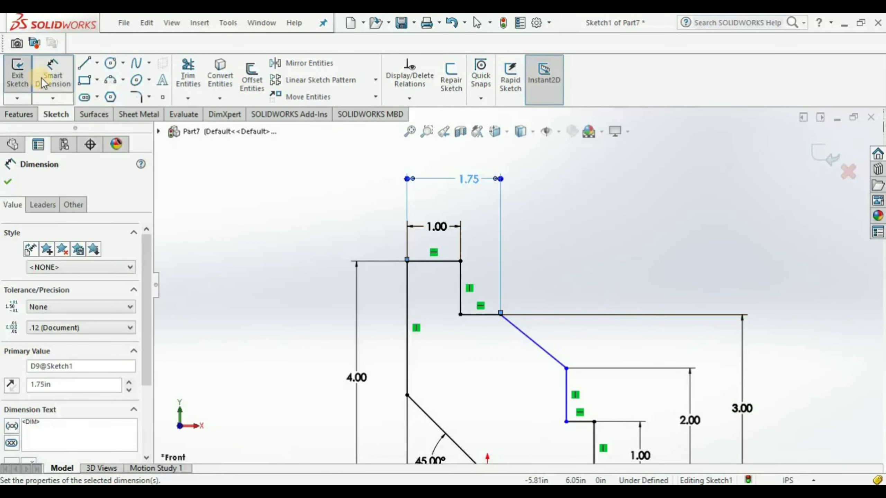
Step: Make the two slanted edges parallel to fully define Sketch1, then exit the sketch
click(552, 360)
ctrl+click(466, 448)
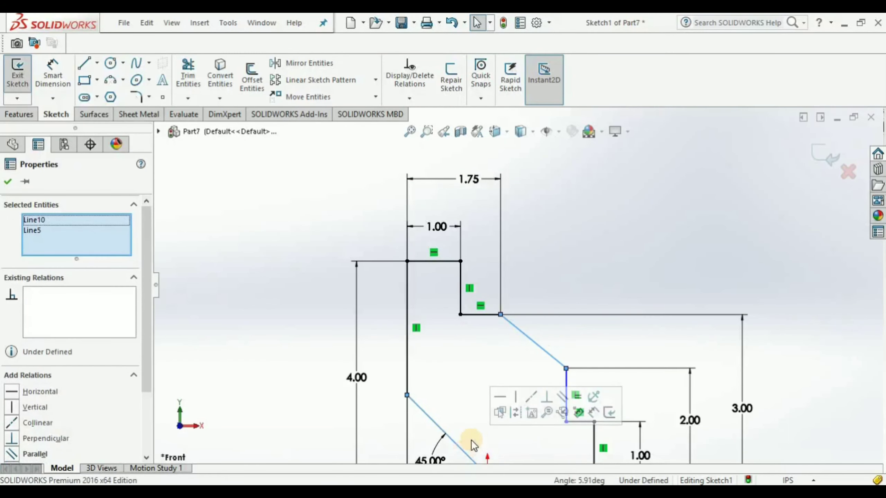
click(560, 398)
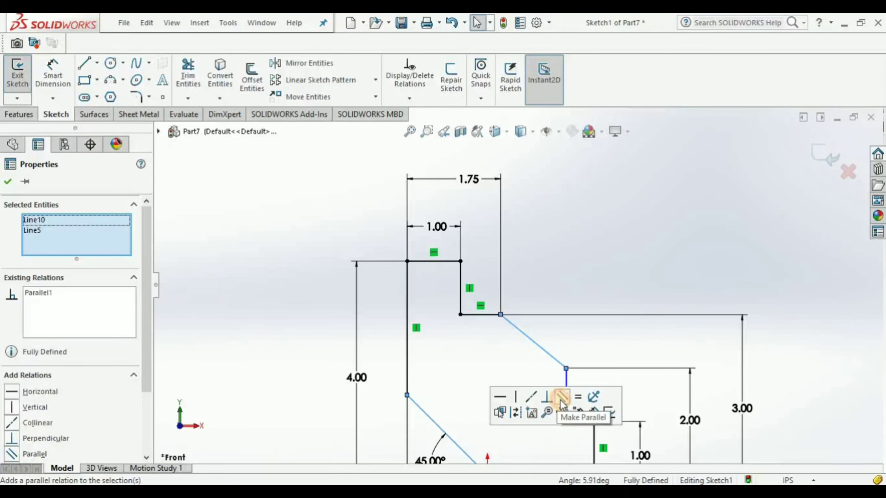
click(626, 265)
scroll(559, 330, up, 3)
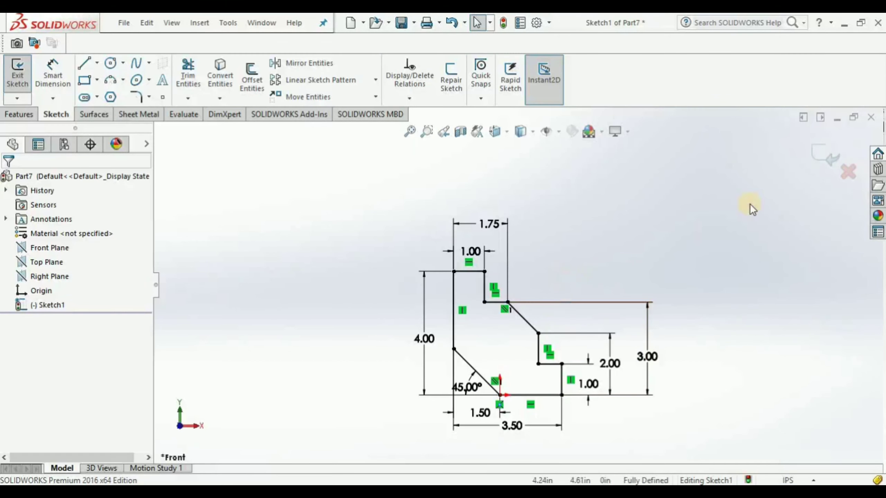
click(814, 157)
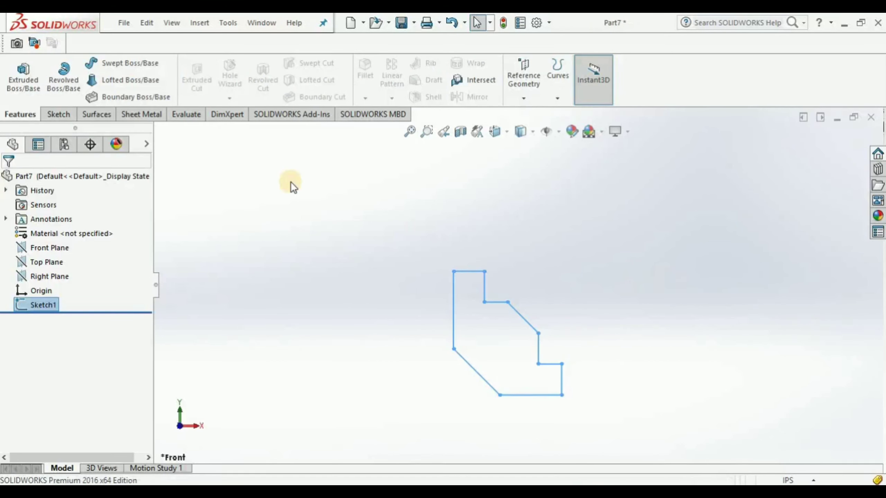
Step: Extrude Sketch1 3.00 in with a Mid Plane end condition as Boss-Extrude1
click(25, 84)
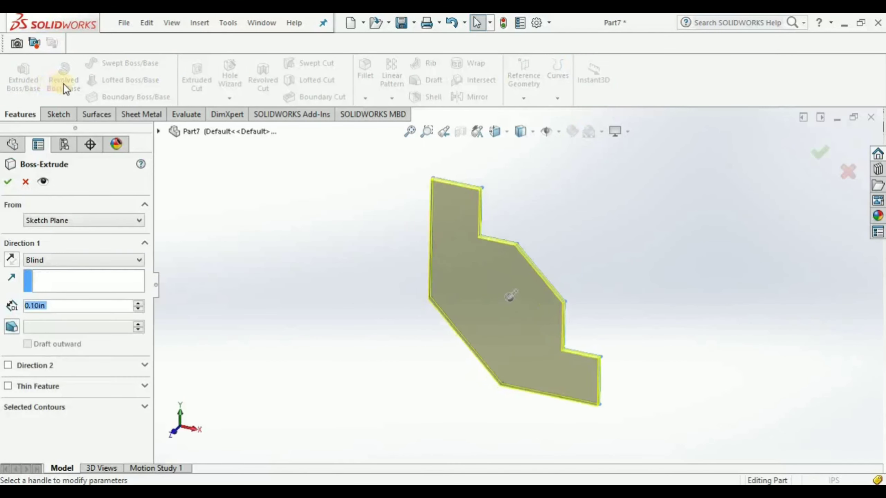
text(3)
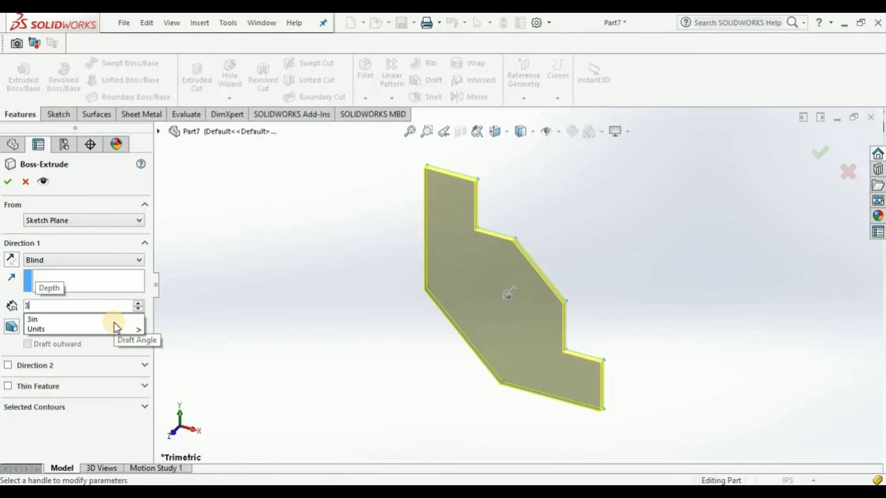
key(Return)
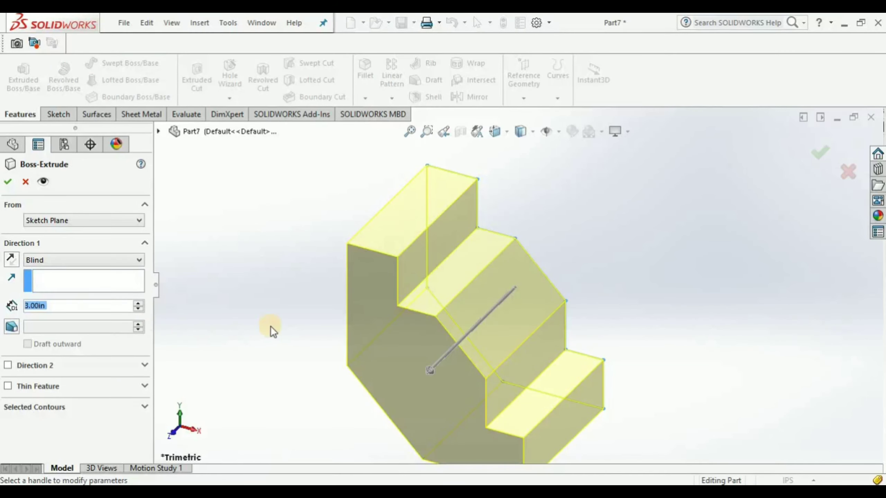
click(78, 261)
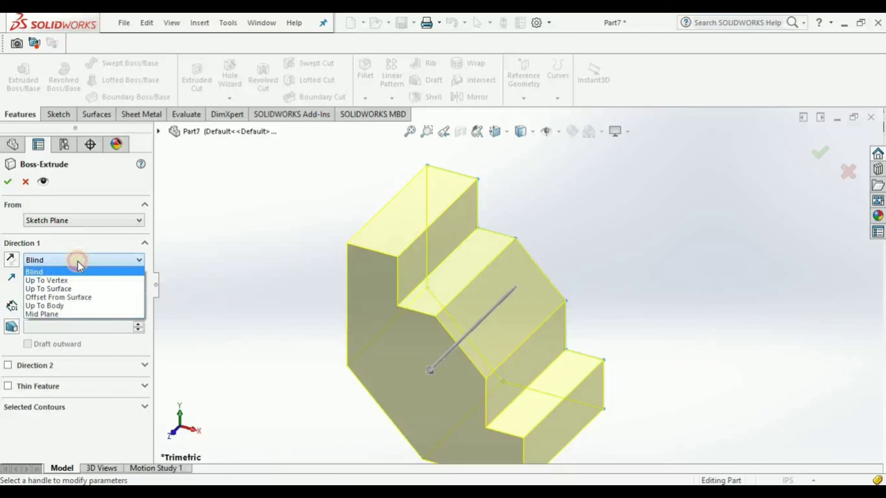
click(75, 315)
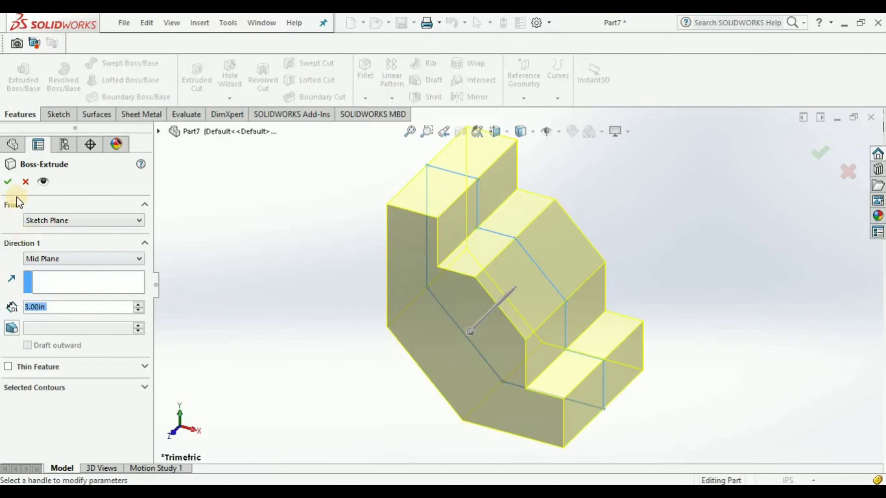
click(7, 180)
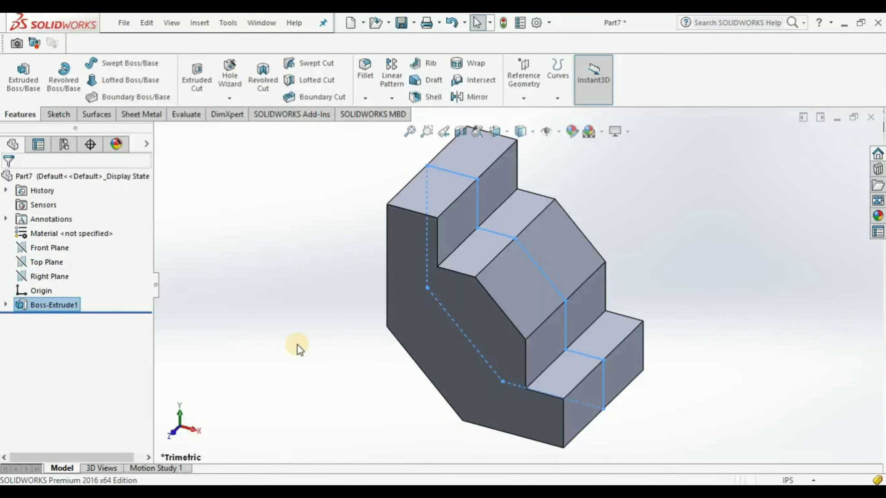
Step: Rotate the view to inspect the block, then select its sloped face
click(297, 344)
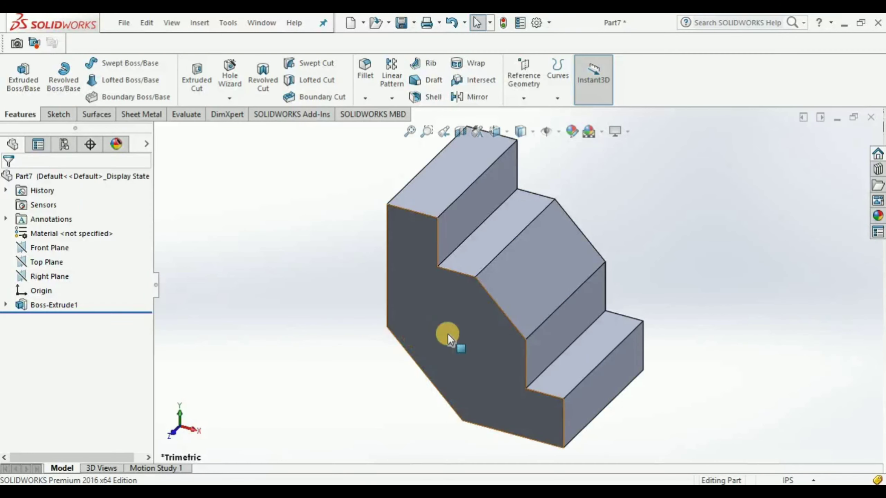
key(Left)
key(Left)
key(Left)
key(Left)
key(Left)
key(Left)
key(Left)
key(Left)
key(Left)
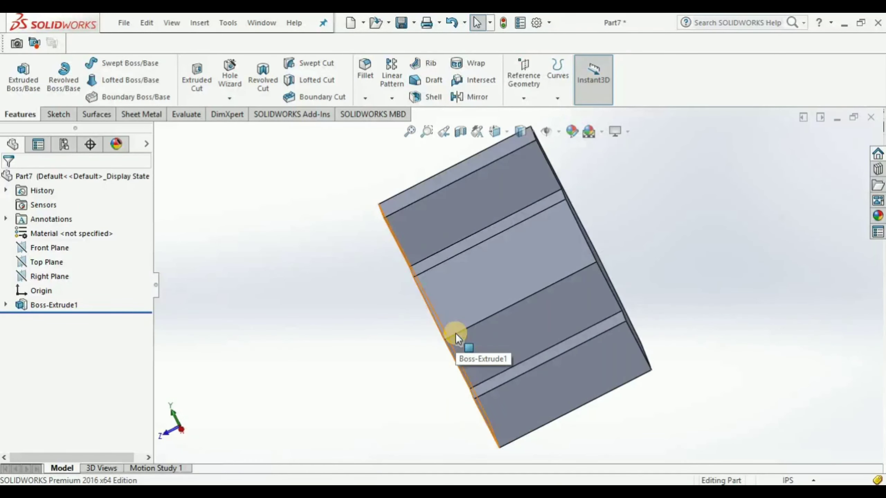
key(Left)
key(Left)
key(Left)
key(Left)
key(Left)
key(Left)
key(Left)
key(Left)
key(Left)
key(Left)
key(Left)
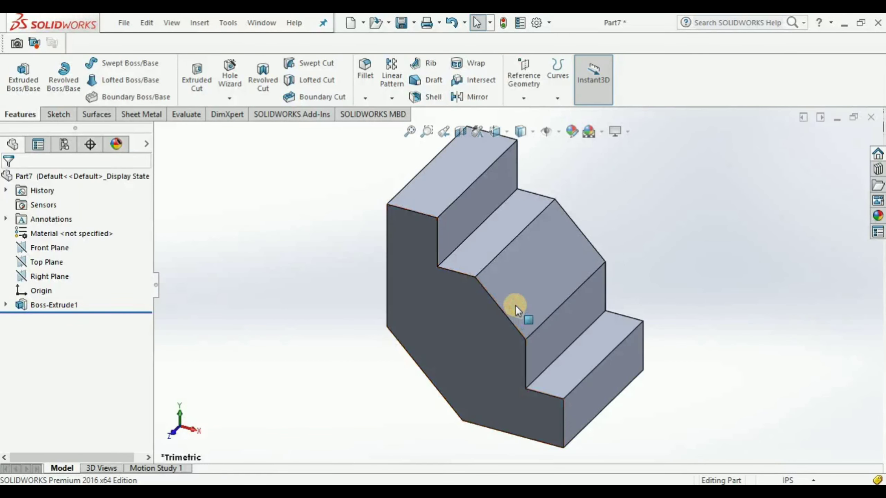
click(526, 301)
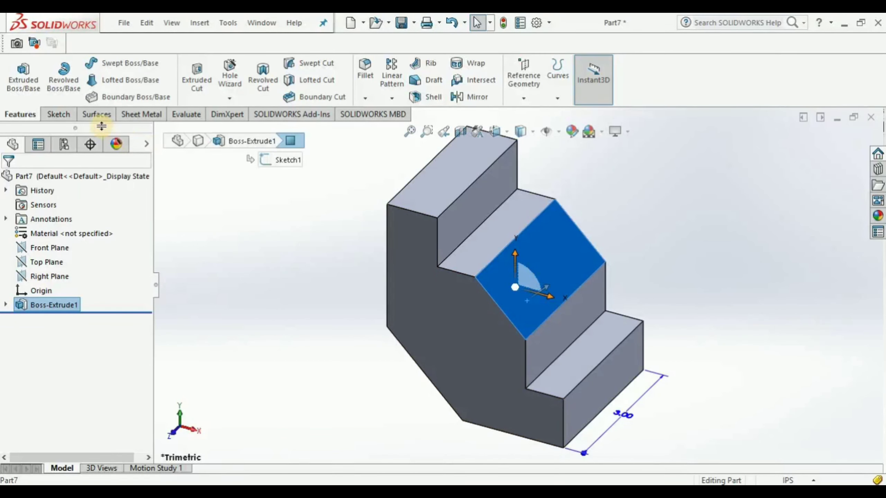
Step: Open a new sketch on the sloped face and view it normal to the face
click(61, 115)
click(18, 71)
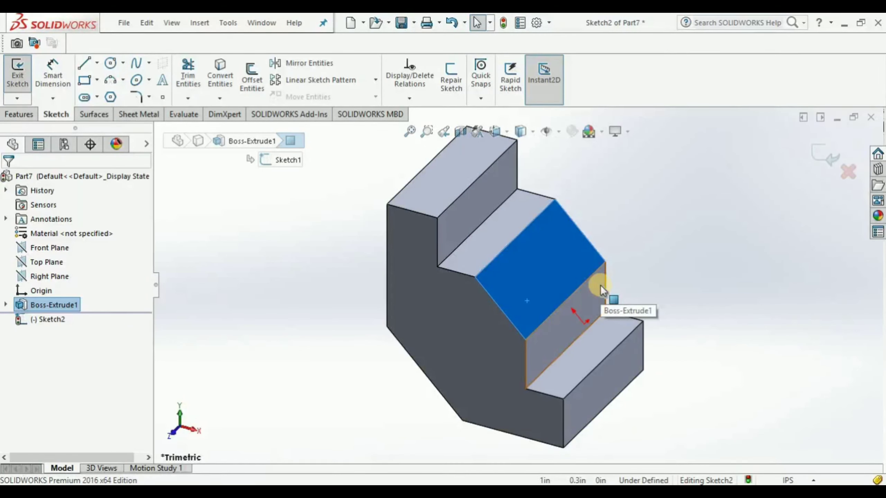
key(ctrl+8)
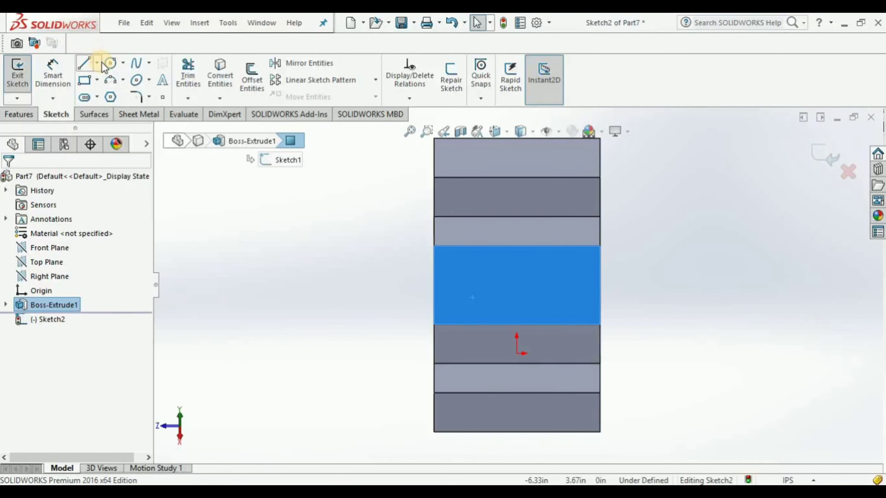
Step: Draw a vertical construction centerline upward from the sketch origin
click(97, 64)
click(107, 94)
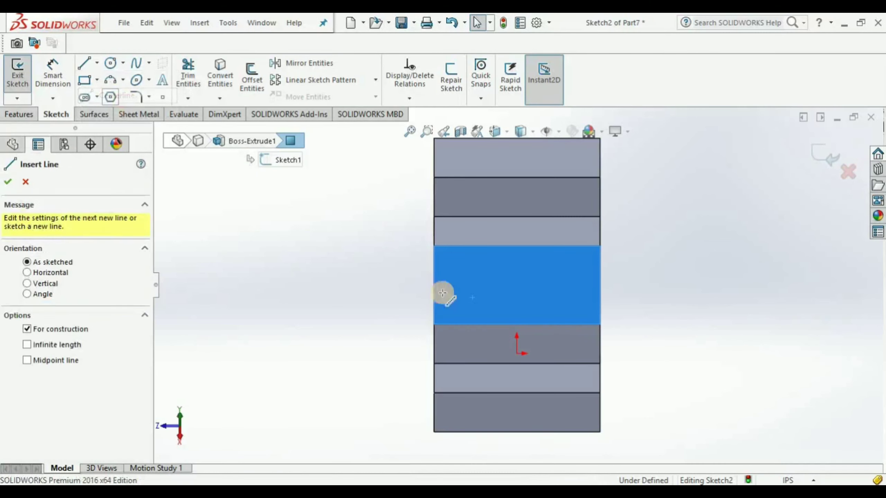
click(516, 353)
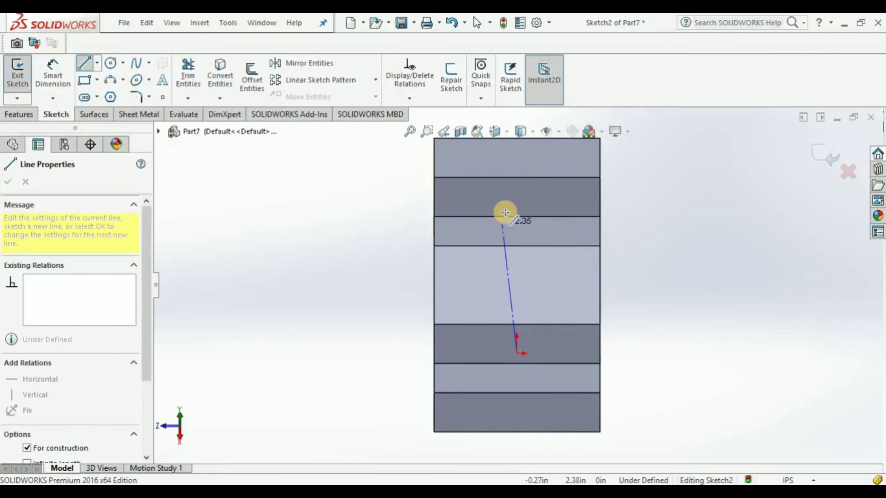
click(519, 185)
key(Escape)
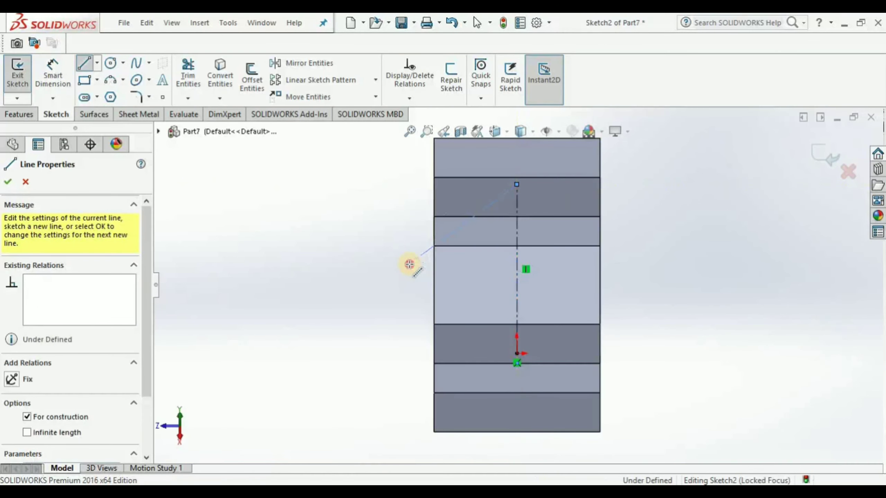
click(112, 63)
Step: Draw two small circles on the middle face, one on each side of the centerline
click(485, 275)
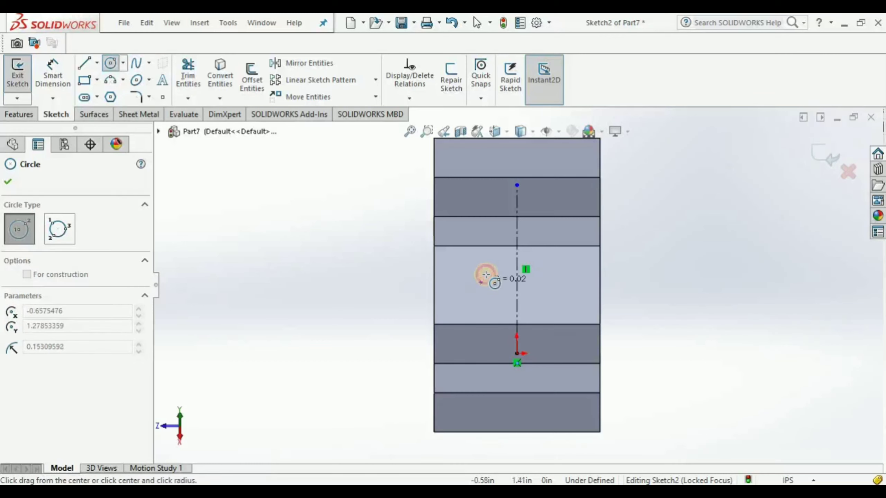
click(486, 269)
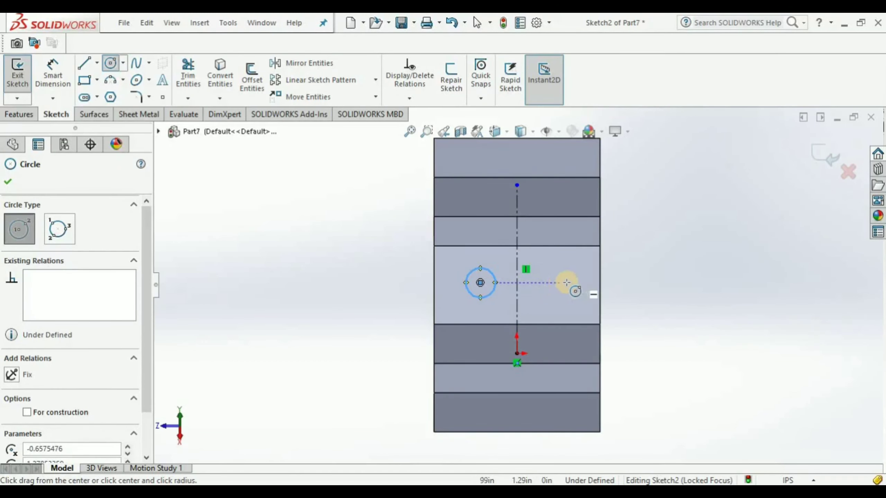
click(551, 283)
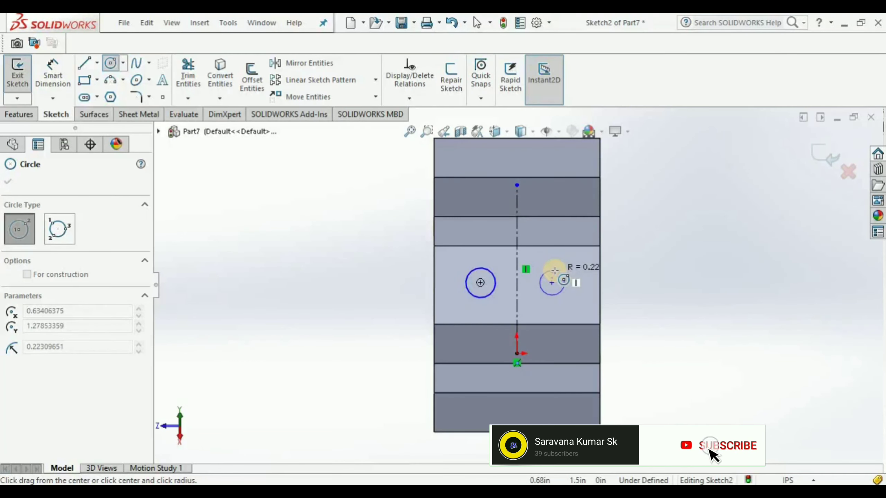
click(557, 267)
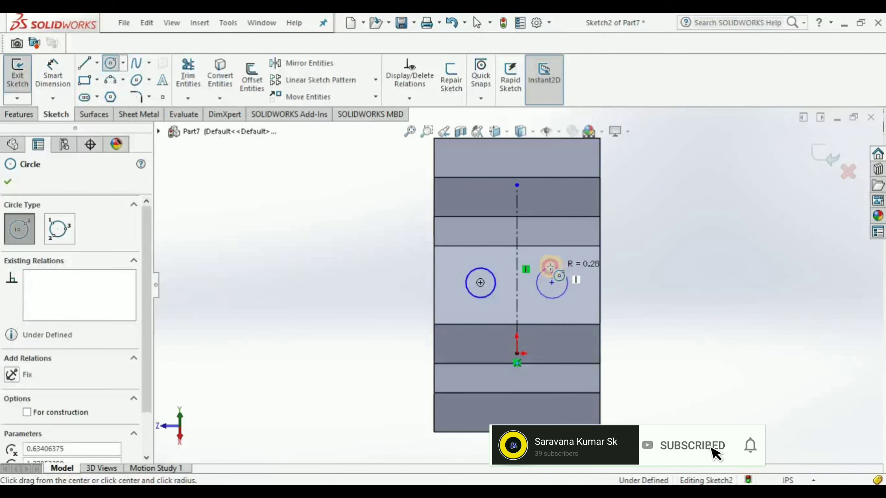
click(72, 91)
Step: Give the left circle a ⌀.50 diameter and place its centre .707 above the face's lower edge
click(467, 294)
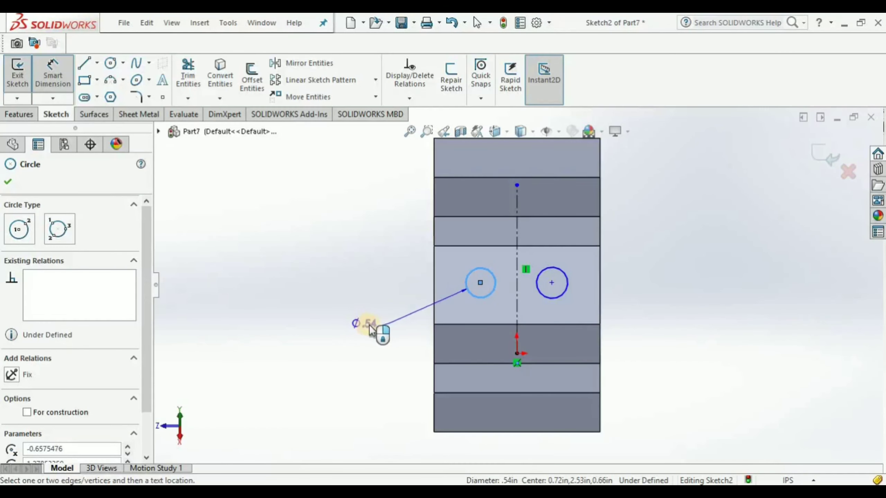
click(371, 325)
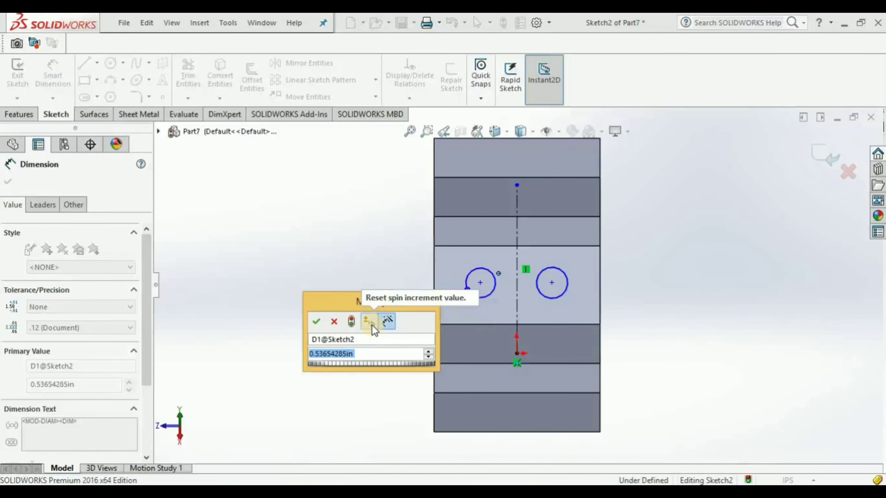
text(.5)
key(Return)
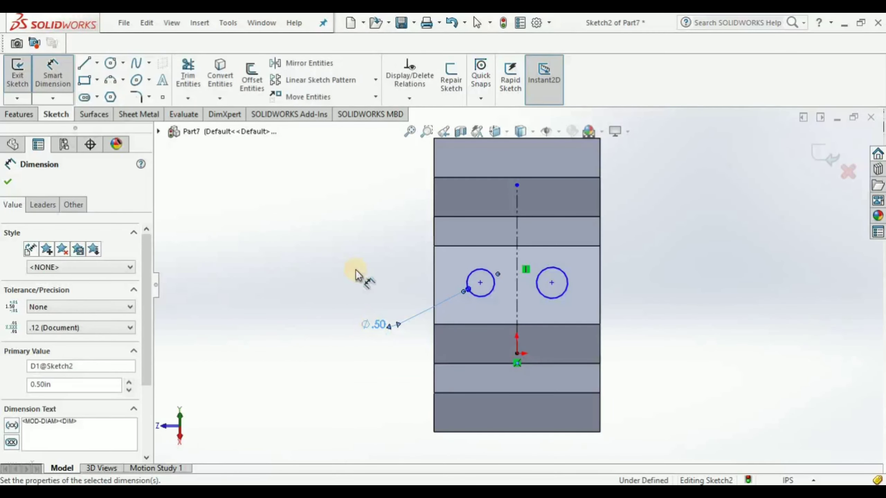
click(481, 283)
click(484, 326)
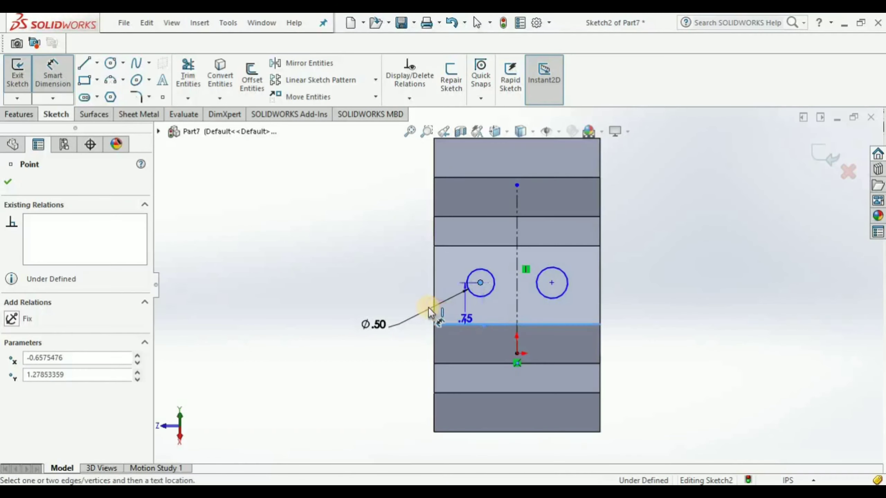
click(408, 305)
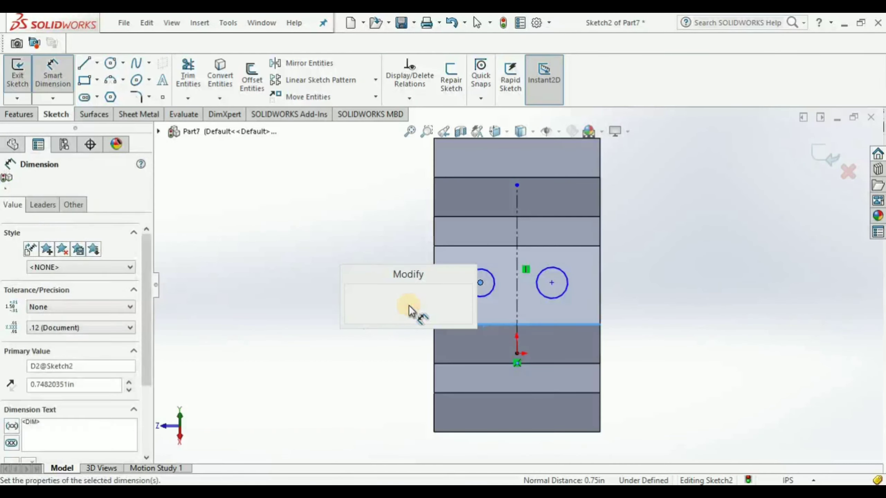
text(.7-)
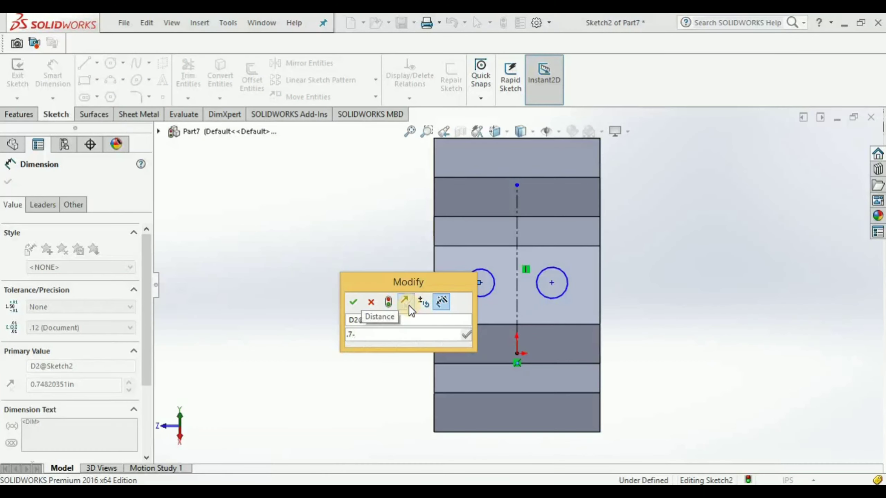
key(BackSpace)
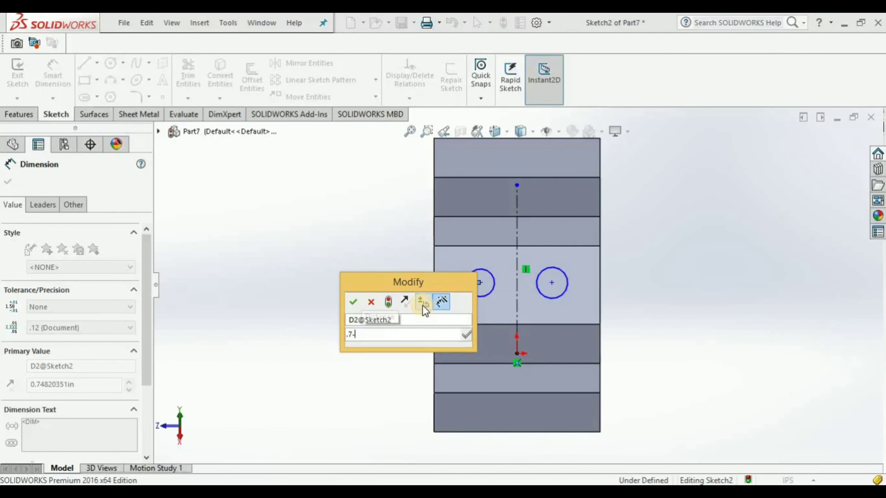
text(07)
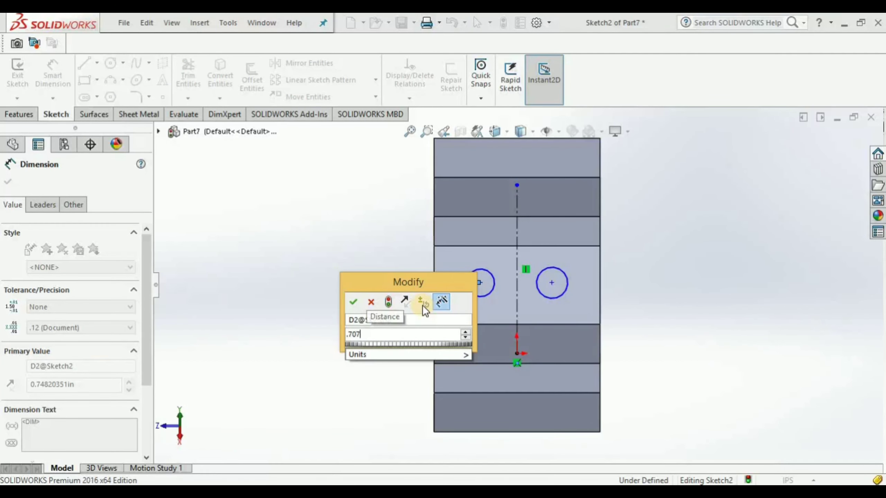
key(Return)
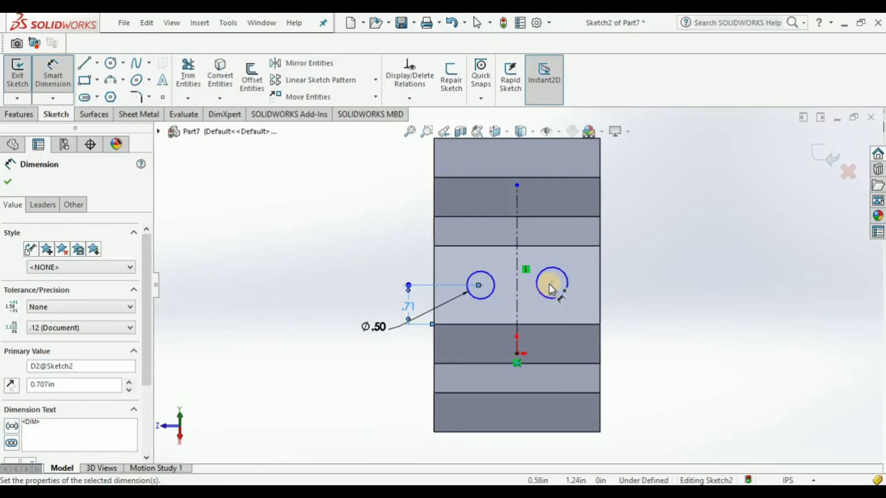
Step: Discard the over-defining centre-to-origin dimension on the left circle
click(480, 285)
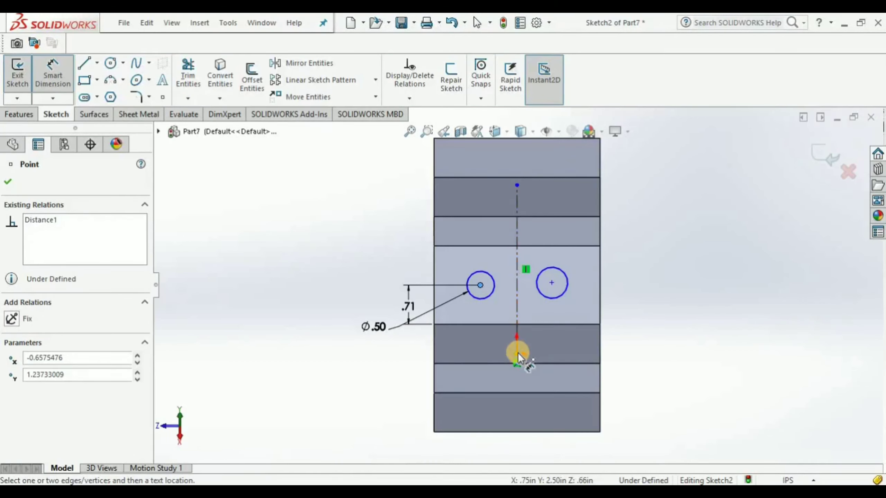
click(517, 354)
click(331, 328)
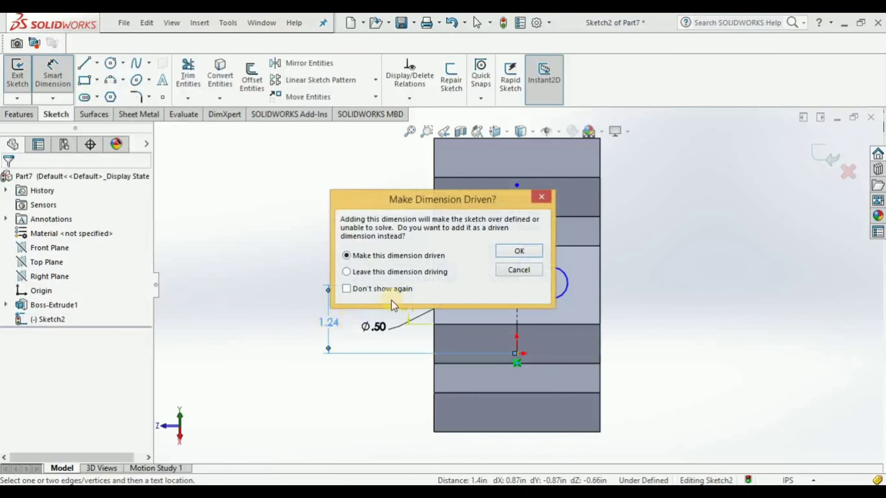
click(538, 271)
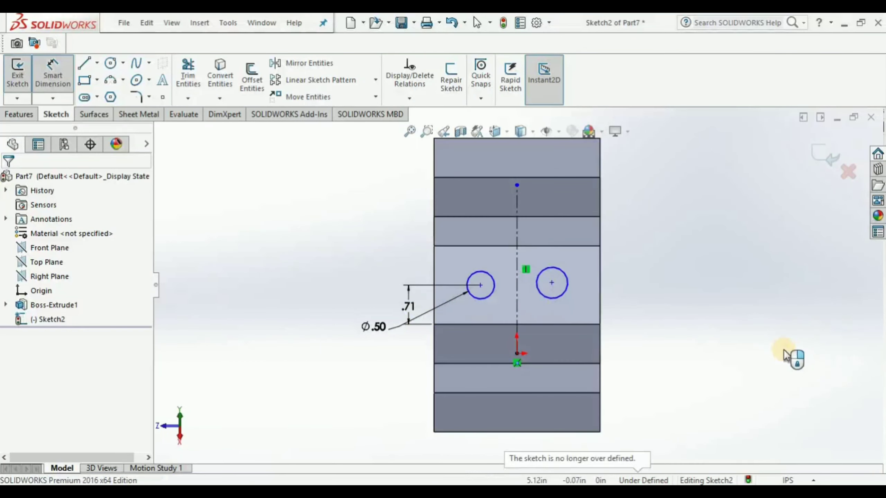
click(52, 72)
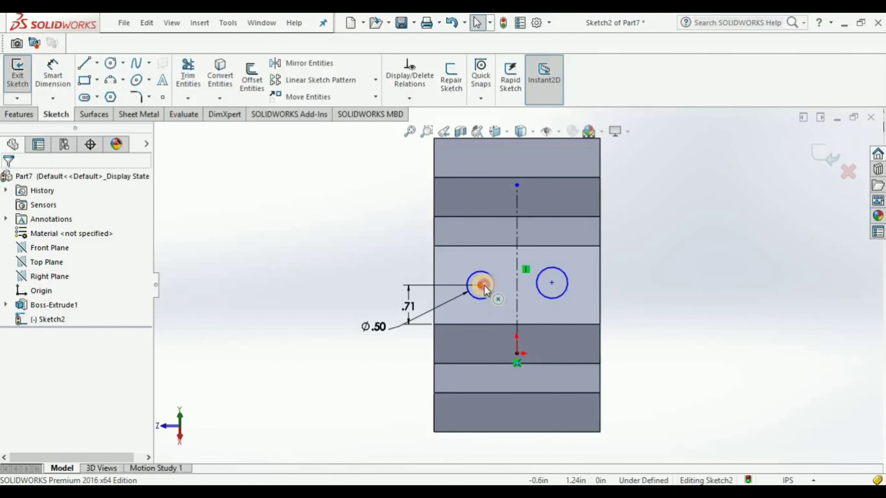
Step: Align the two circle centres horizontally and make the circles equal in size
click(484, 286)
ctrl+click(549, 285)
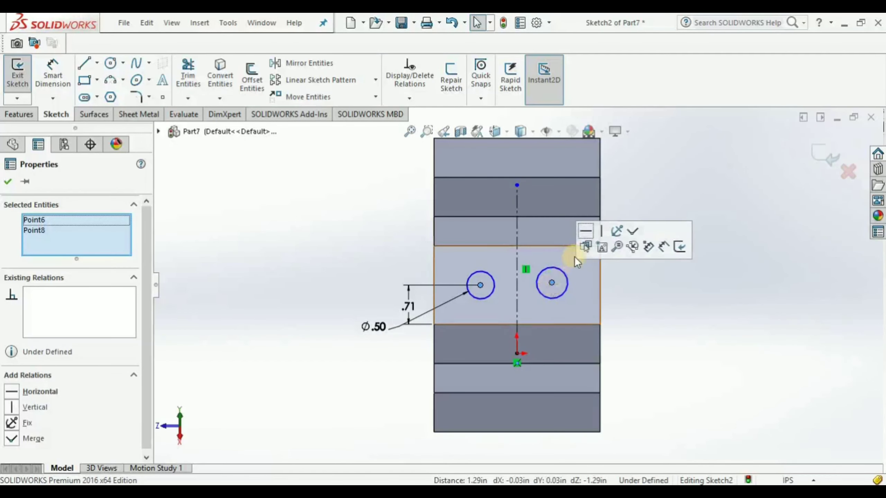
click(584, 231)
click(624, 306)
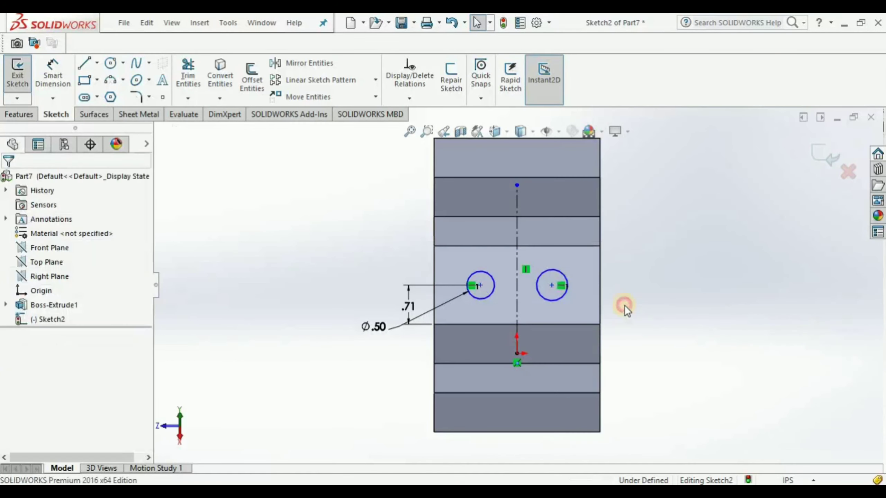
click(492, 281)
click(540, 279)
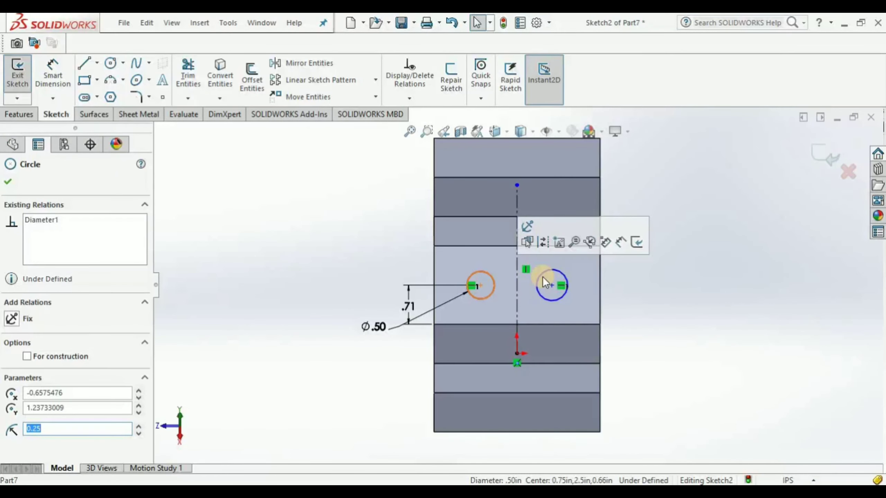
ctrl+click(542, 277)
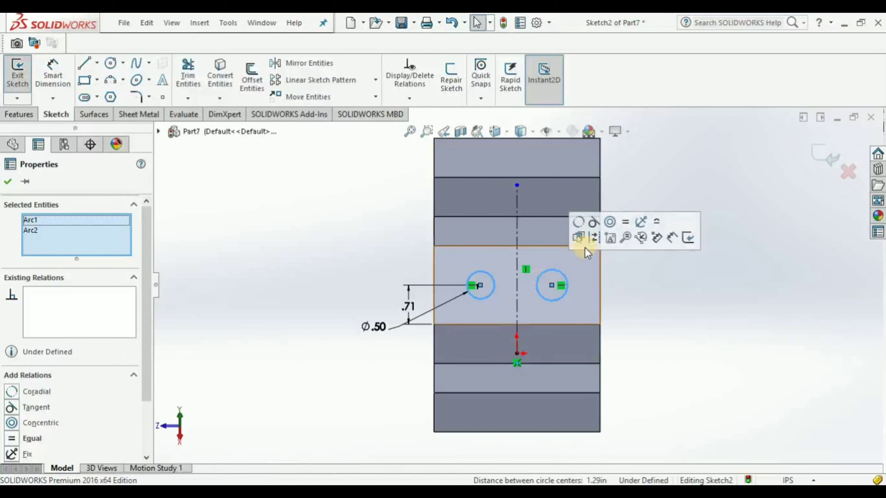
click(624, 224)
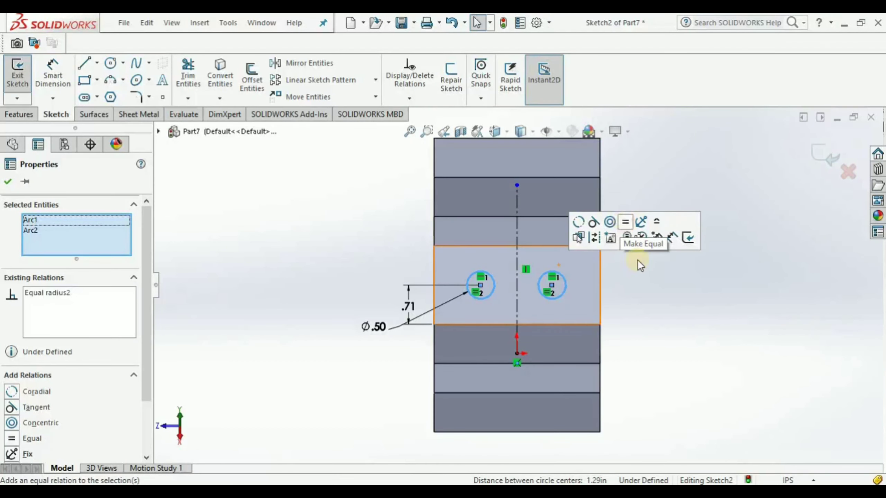
click(655, 327)
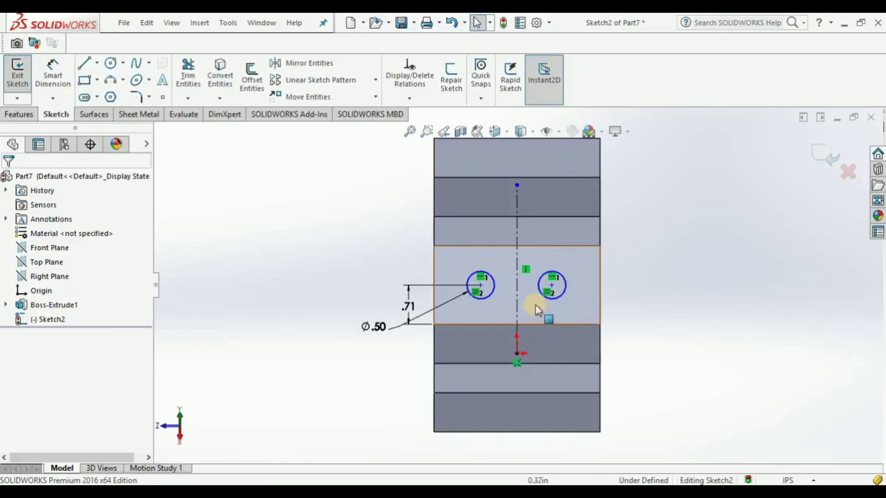
Step: Make the circles symmetric about the centerline and spread them apart
click(549, 284)
drag(549, 285, 559, 286)
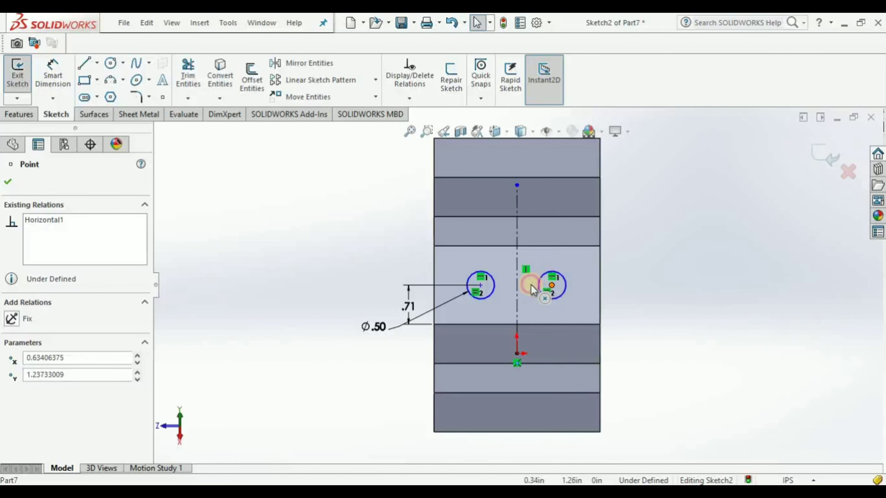
click(493, 279)
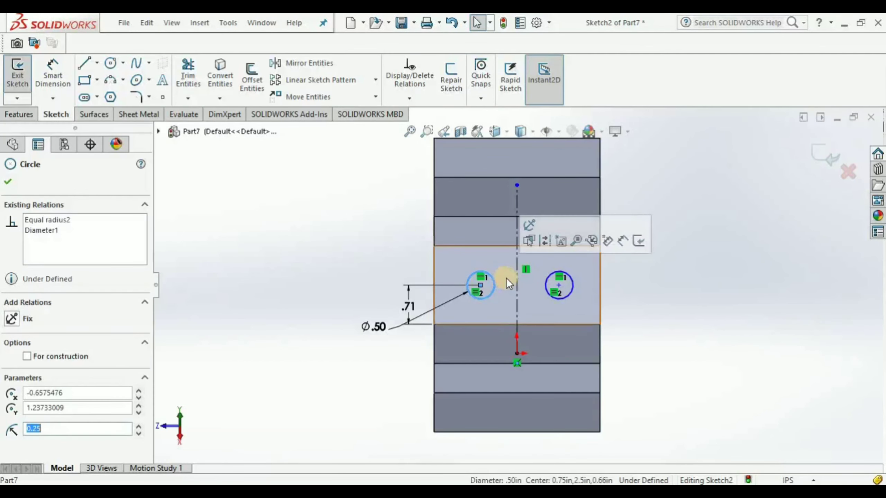
ctrl+click(543, 289)
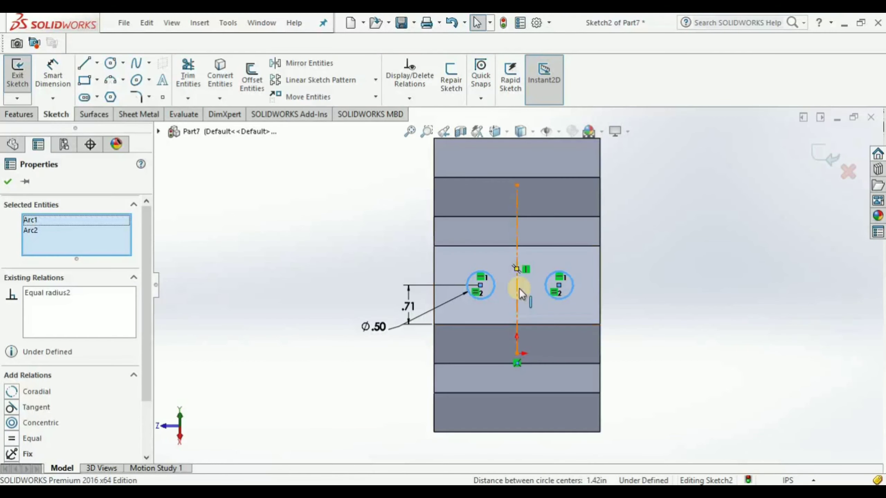
ctrl+click(519, 288)
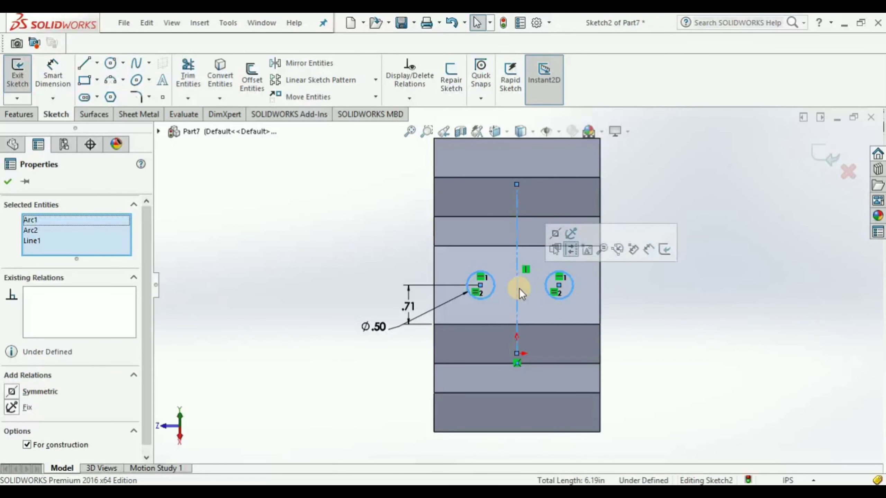
click(554, 234)
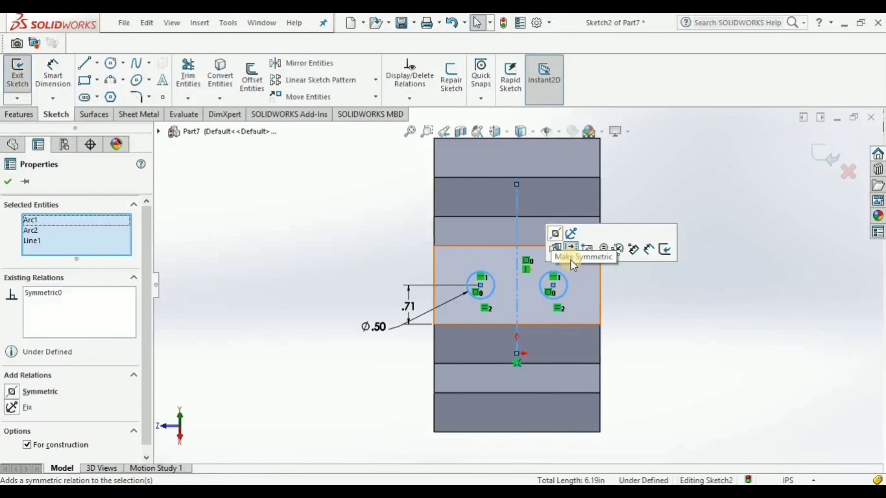
click(633, 296)
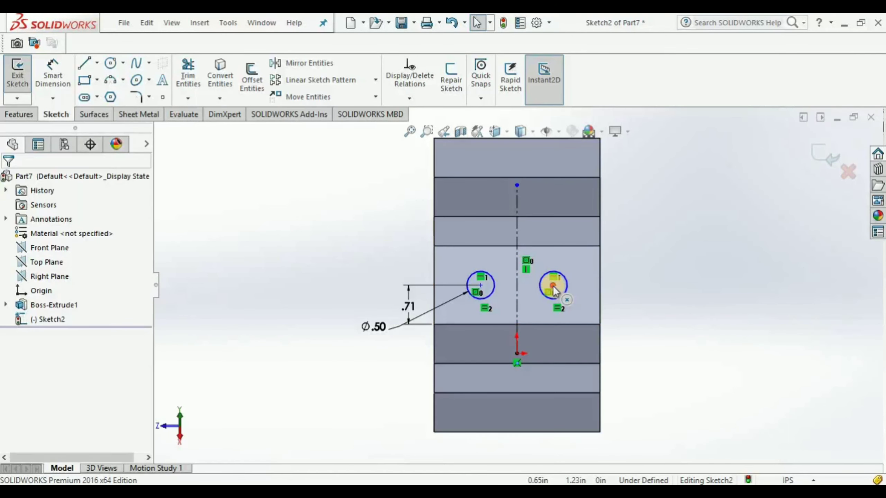
mouse_move(552, 285)
mouse_down()
mouse_move(572, 289)
mouse_move(555, 292)
mouse_up()
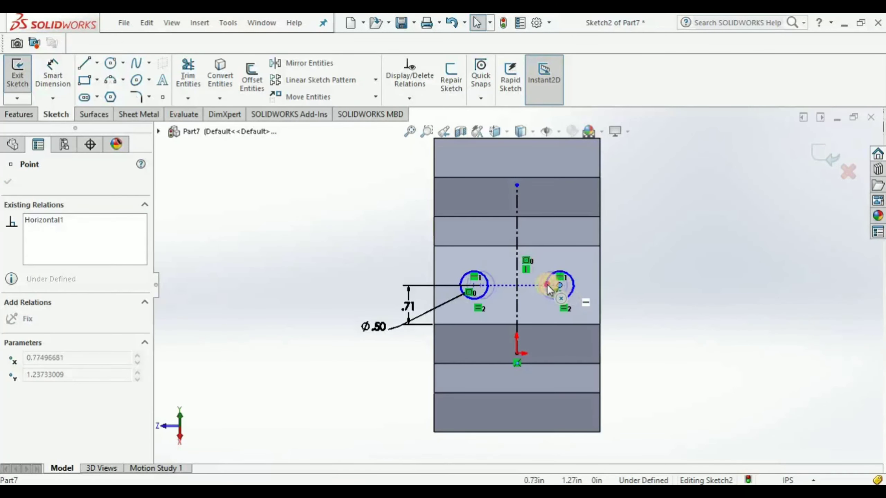
Step: Dimension the hole centres 1.5 apart, then close Sketch2
click(642, 293)
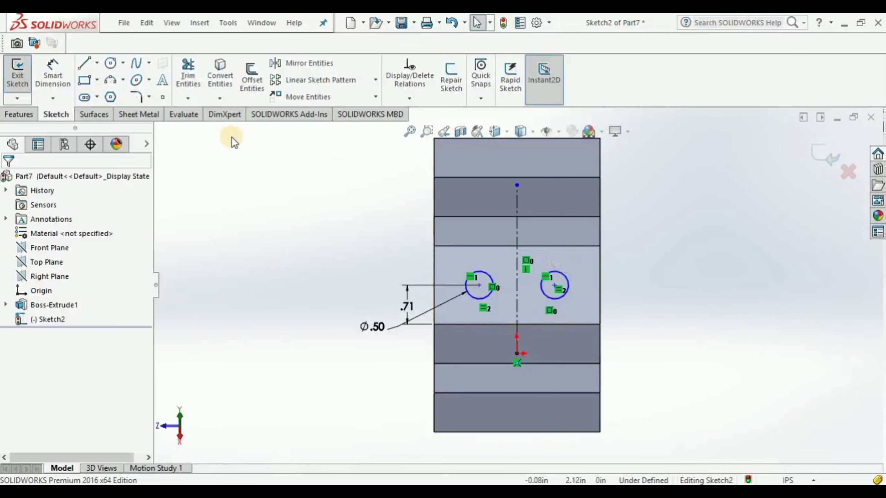
click(53, 73)
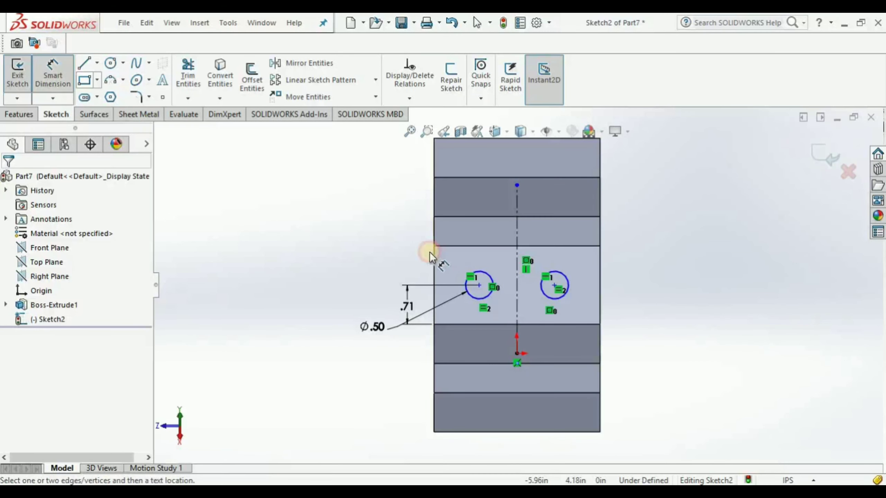
click(479, 286)
click(552, 287)
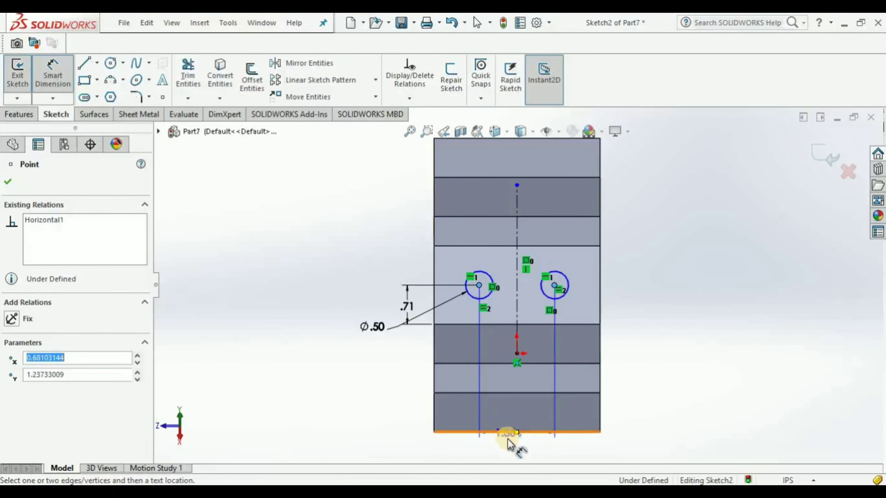
click(516, 445)
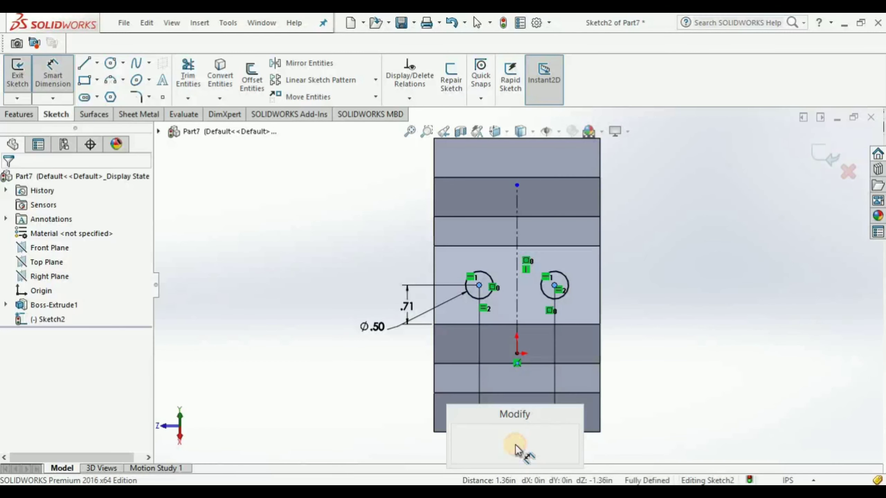
text(1.5)
key(Return)
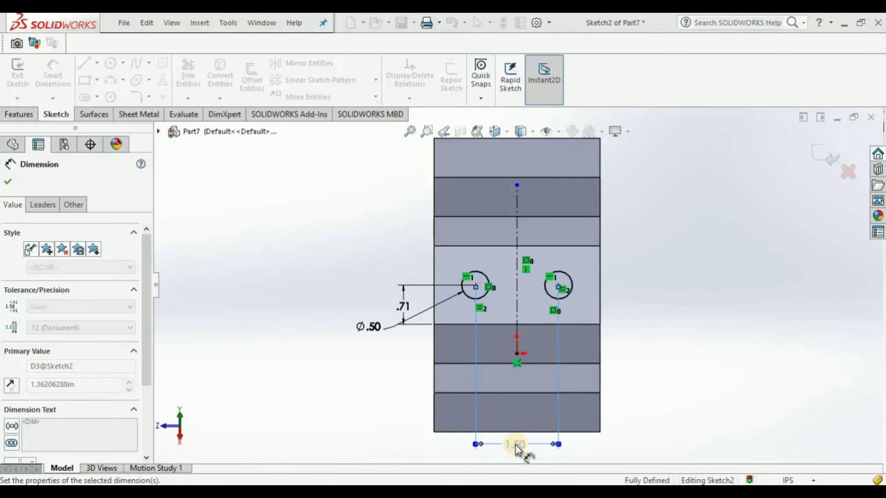
click(675, 408)
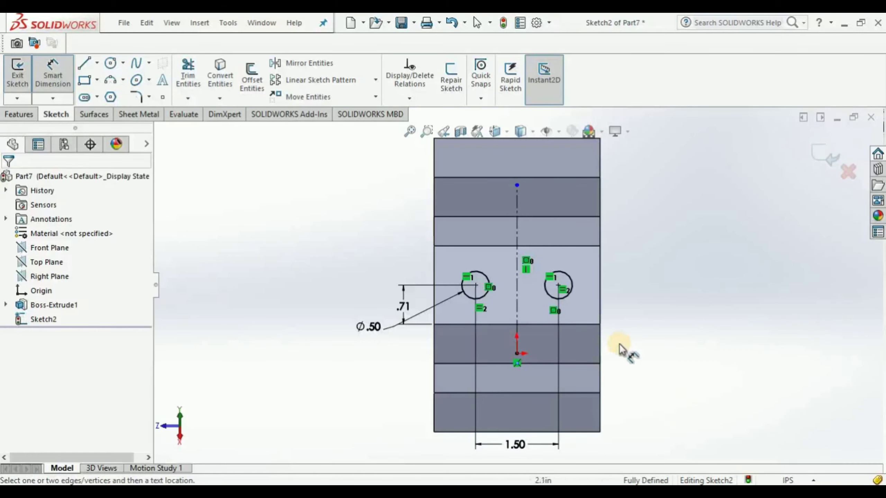
key(f)
click(827, 159)
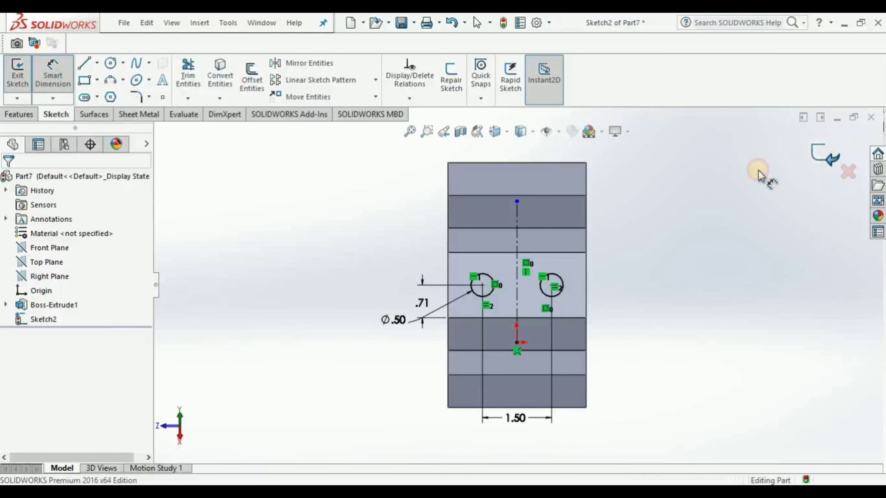
Step: Extrude-cut the hole sketch Through All
click(14, 109)
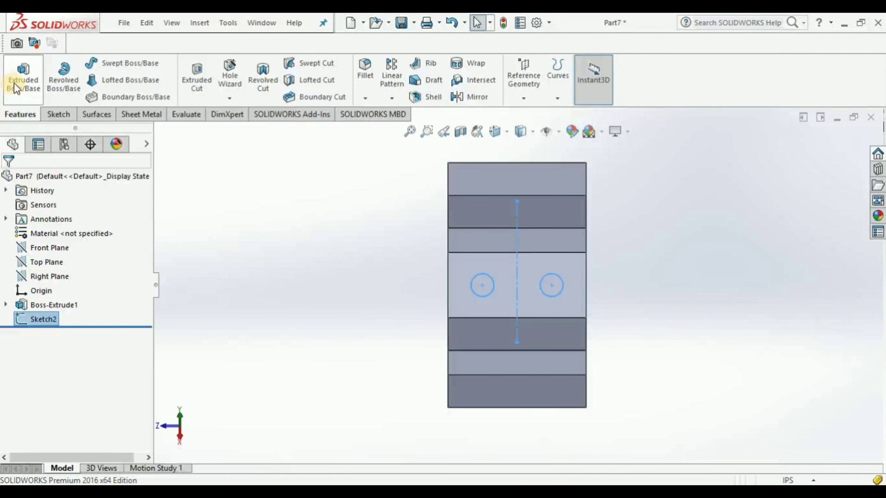
click(186, 68)
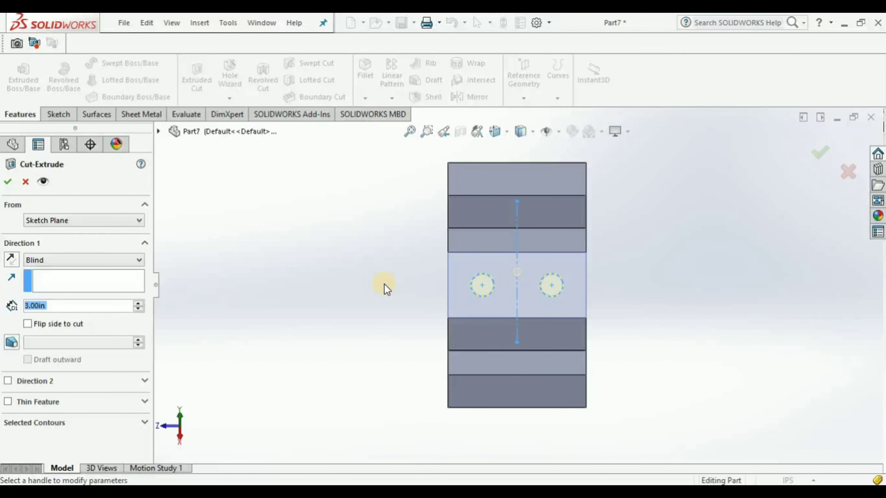
click(127, 261)
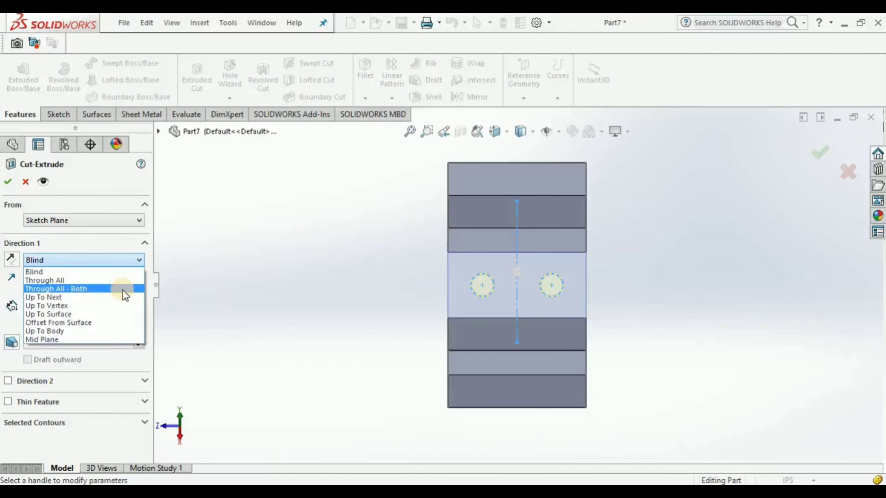
click(122, 281)
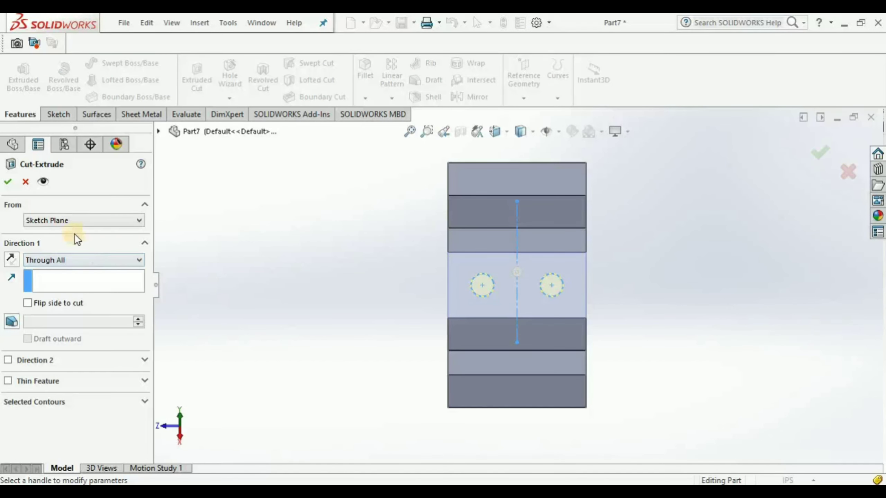
click(9, 181)
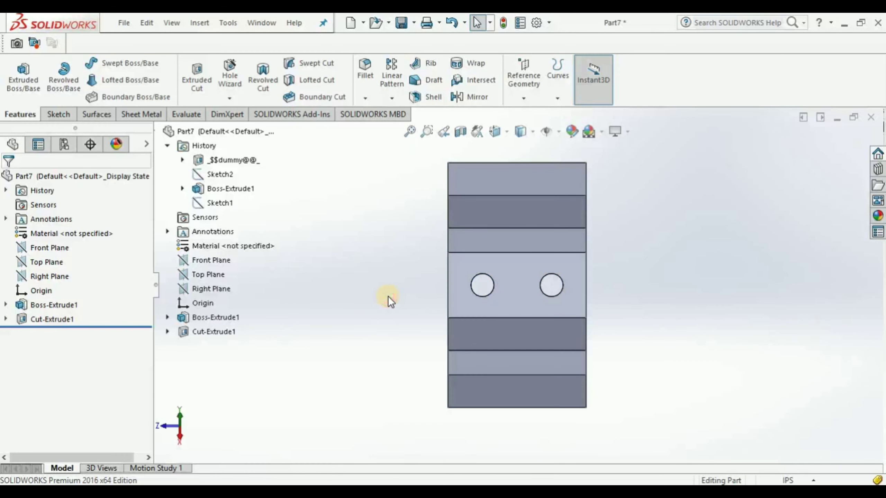
Step: Rotate the view to inspect the holes, return to isometric, and select the top face
key(ctrl+7)
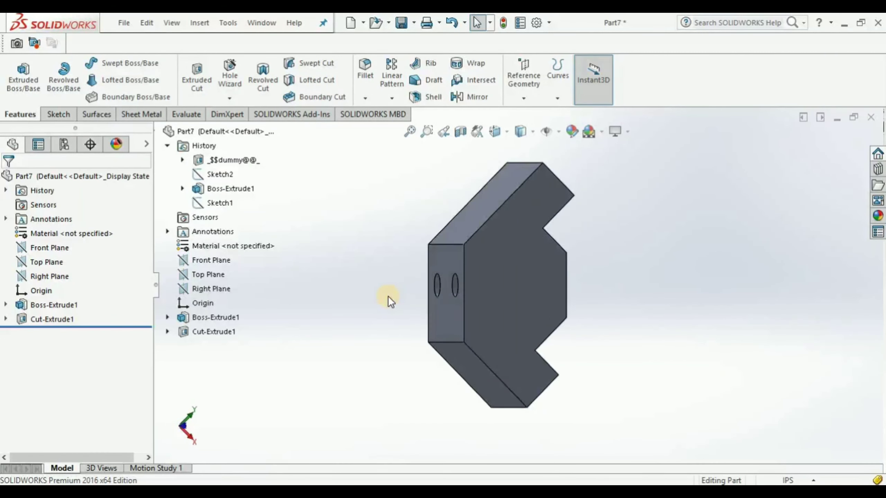
key(ctrl+2)
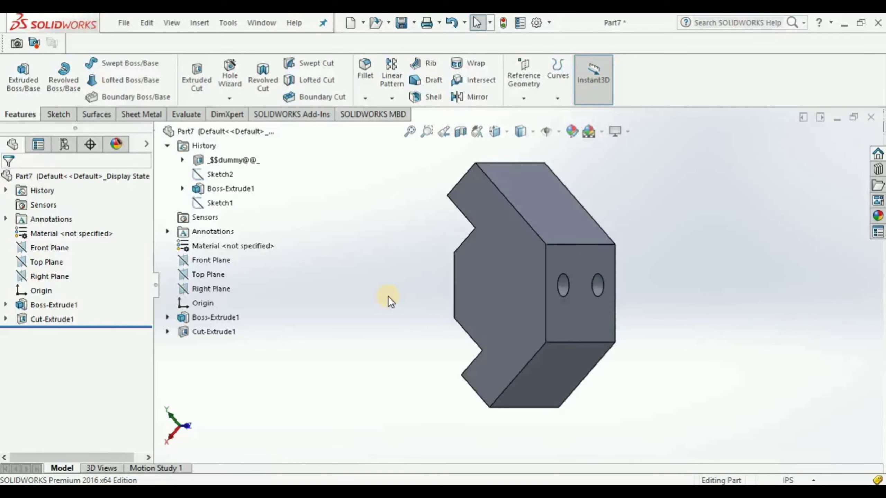
key(Left)
key(Left)
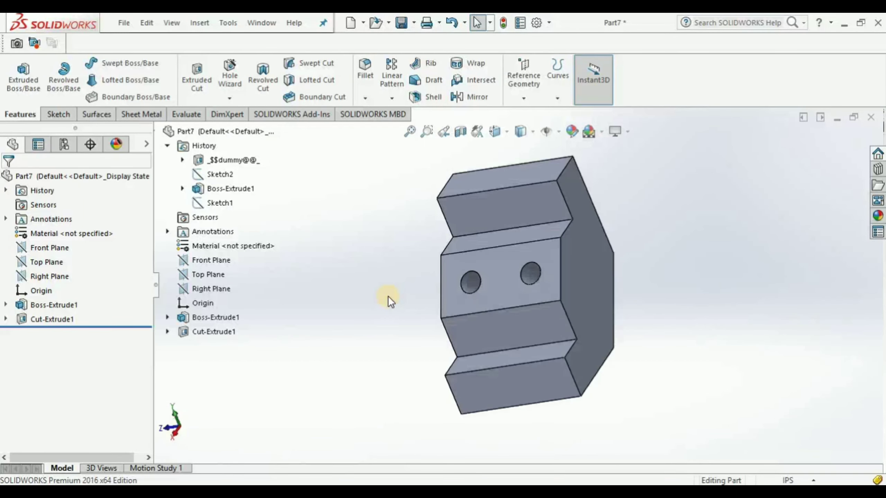
key(Left)
key(Left)
key(Left)
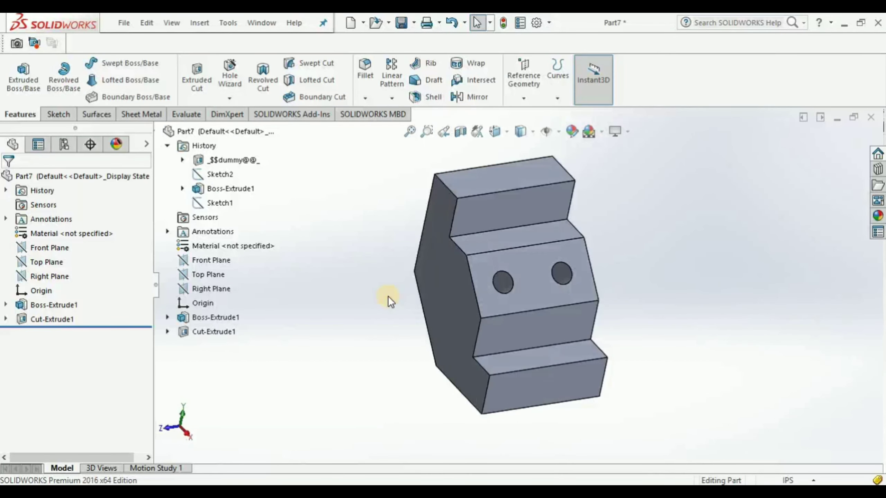
key(Left)
key(Left)
key(ctrl+7)
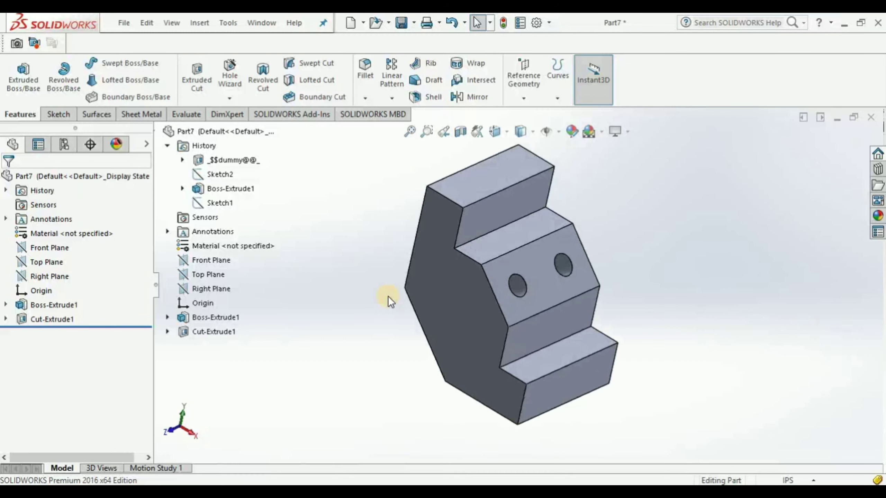
click(462, 188)
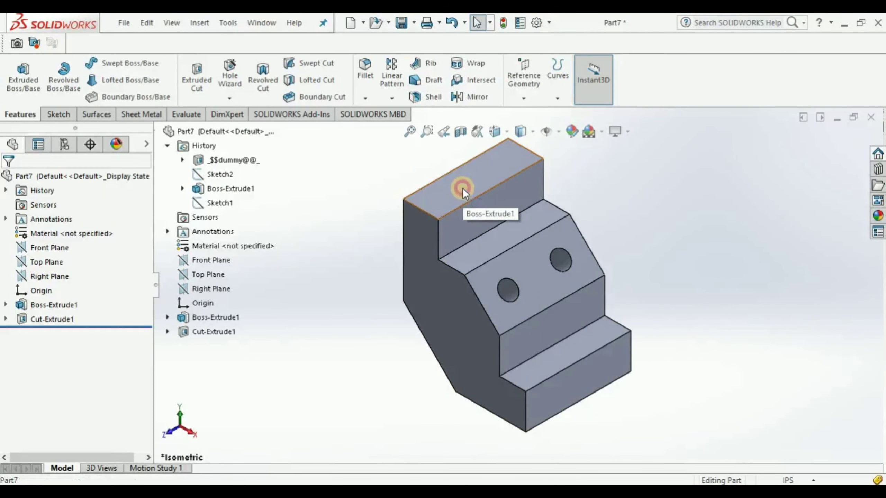
Step: Start a sketch on the top face, view it Normal To, and draw a narrow corner rectangle
click(50, 115)
click(19, 72)
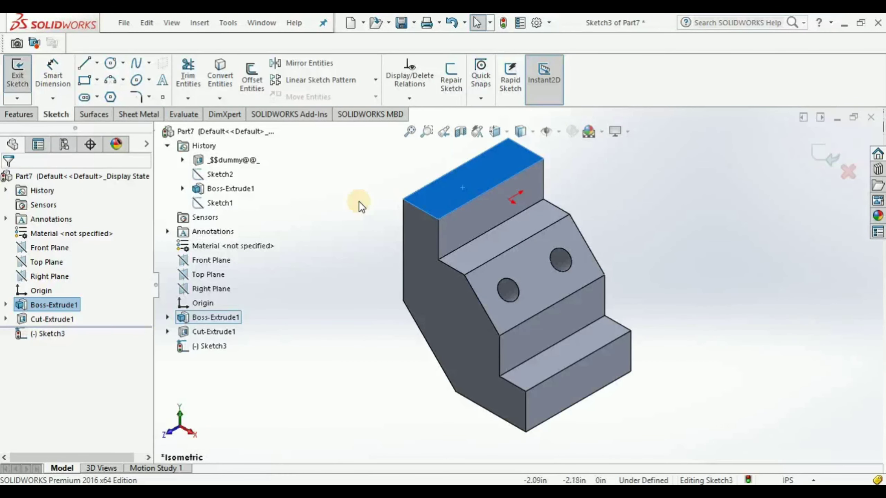
key(ctrl+8)
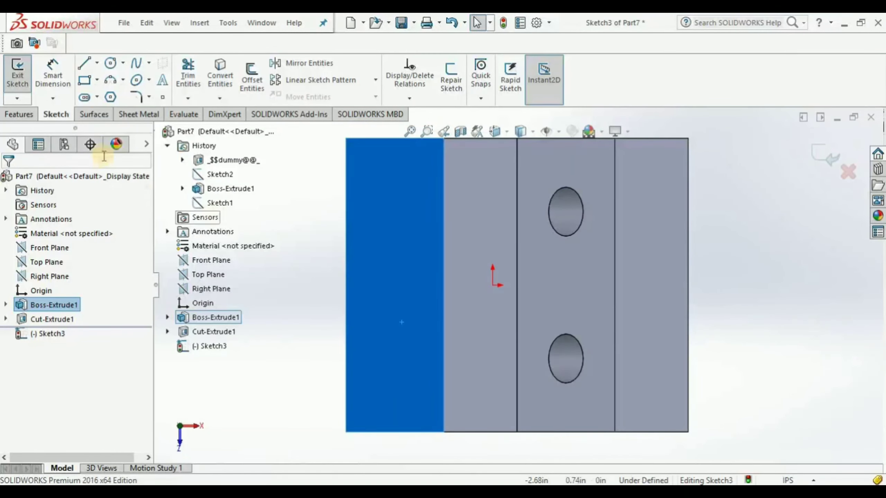
click(87, 81)
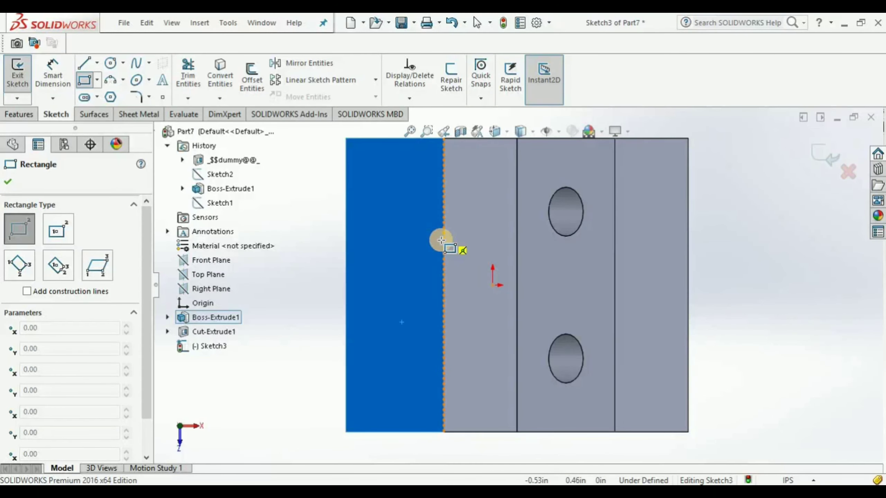
click(443, 240)
click(426, 332)
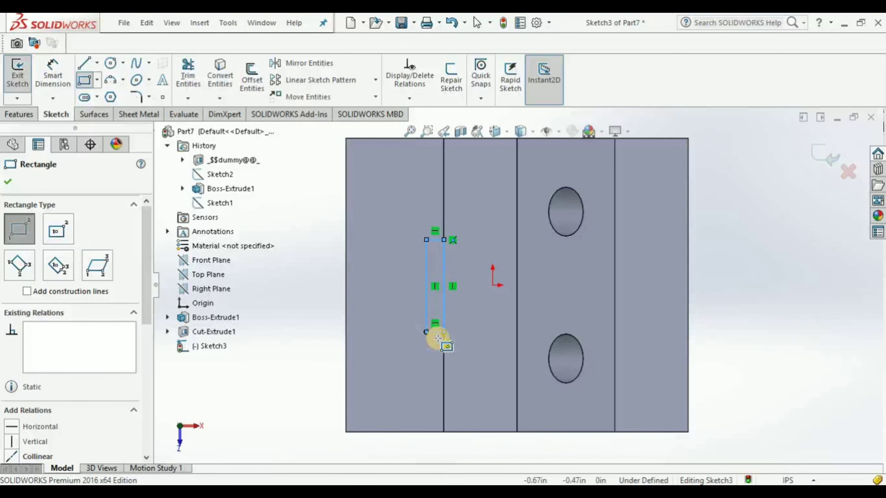
Step: Dimension the rectangle's long side to 1.25
click(58, 74)
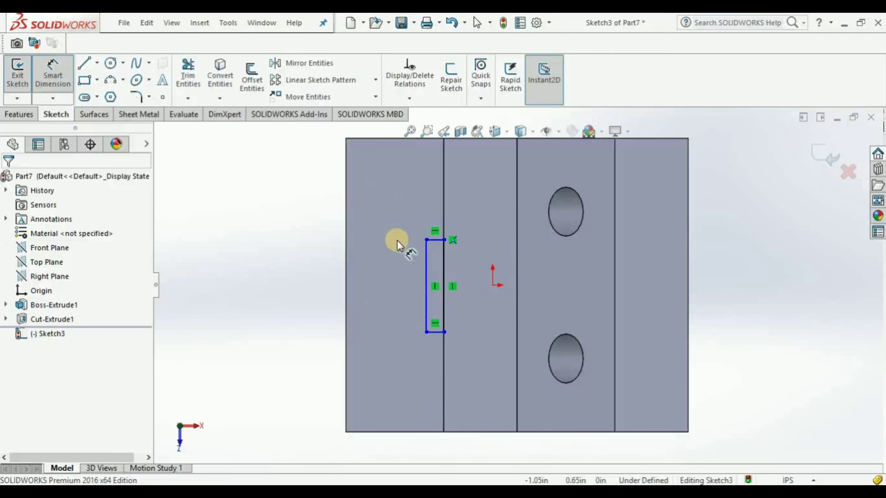
click(427, 260)
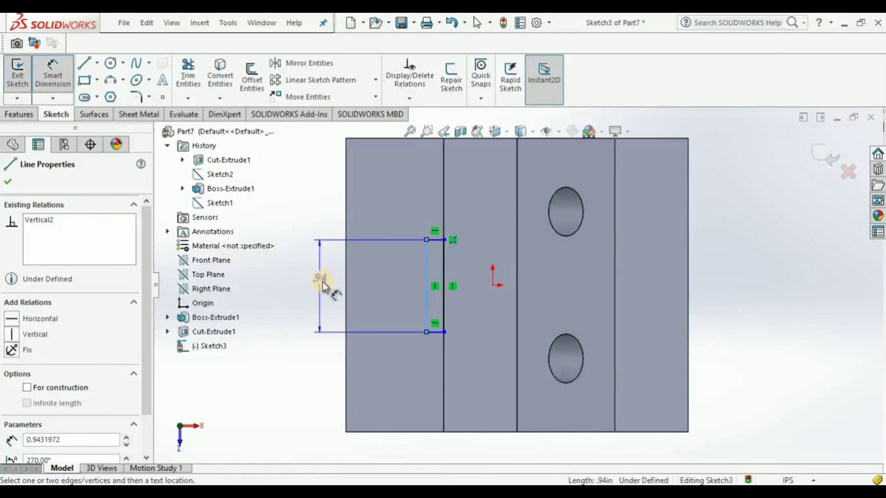
click(320, 283)
text(1.)
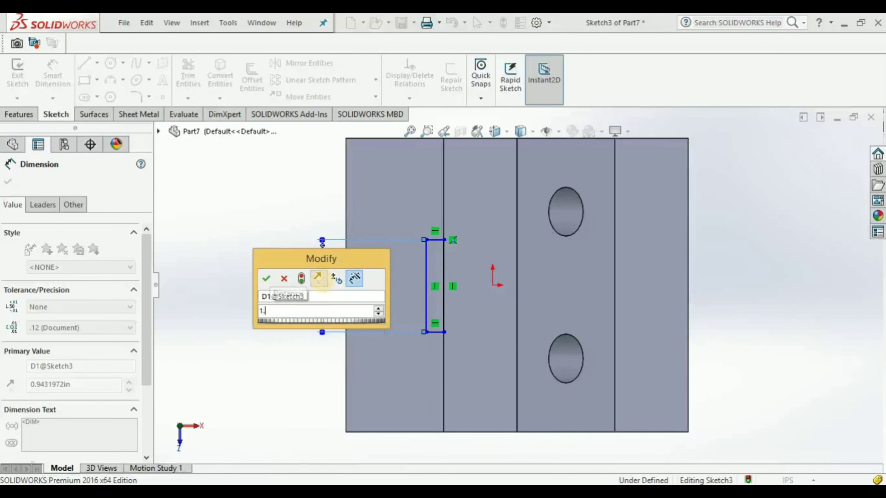
text(25)
key(Return)
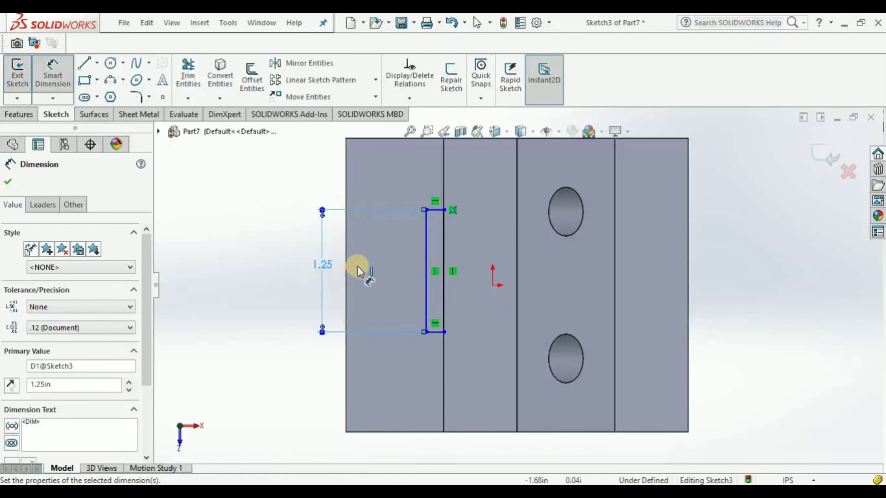
Step: Dimension the rectangle's short side as the slot width, entering 0.18
click(436, 210)
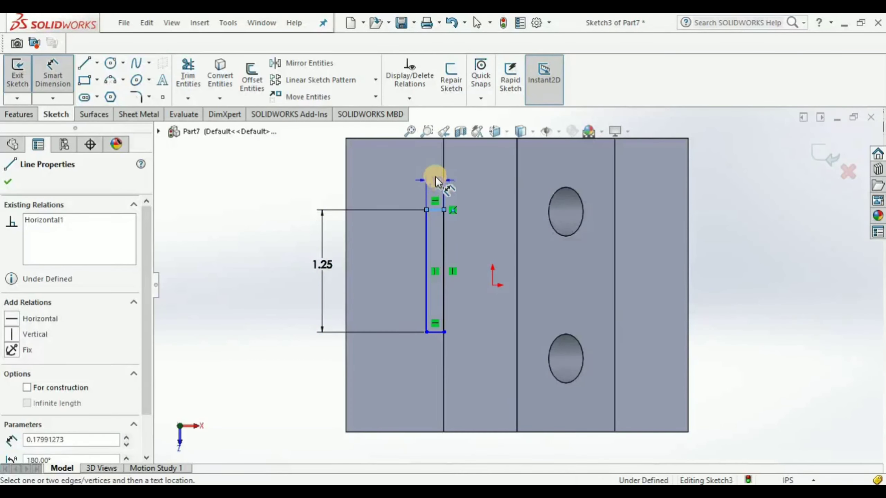
key(z)
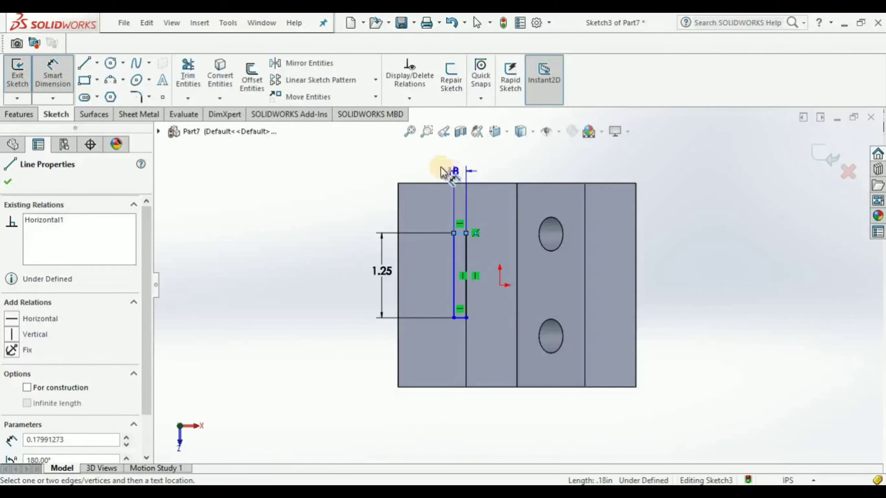
click(433, 165)
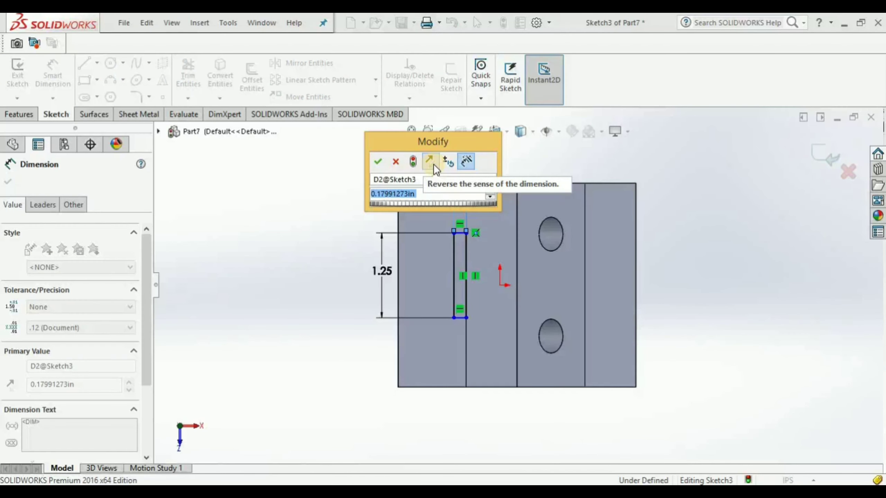
text(0.18)
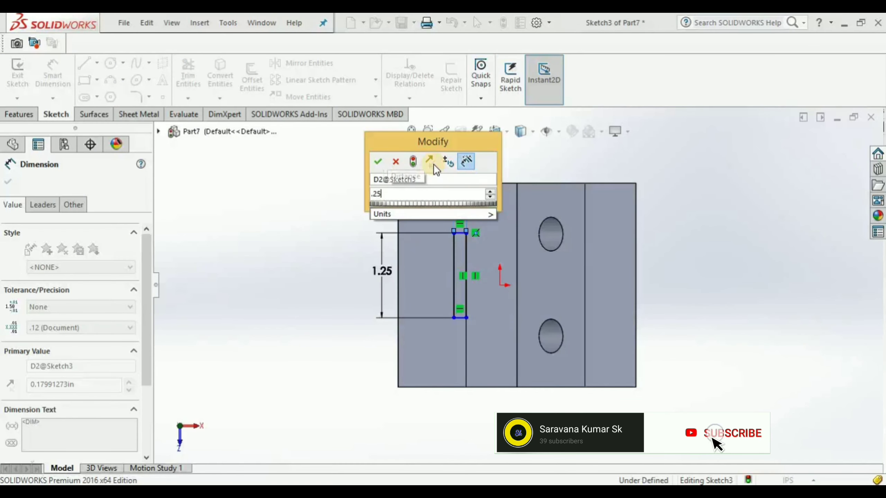
key(Return)
key(Return)
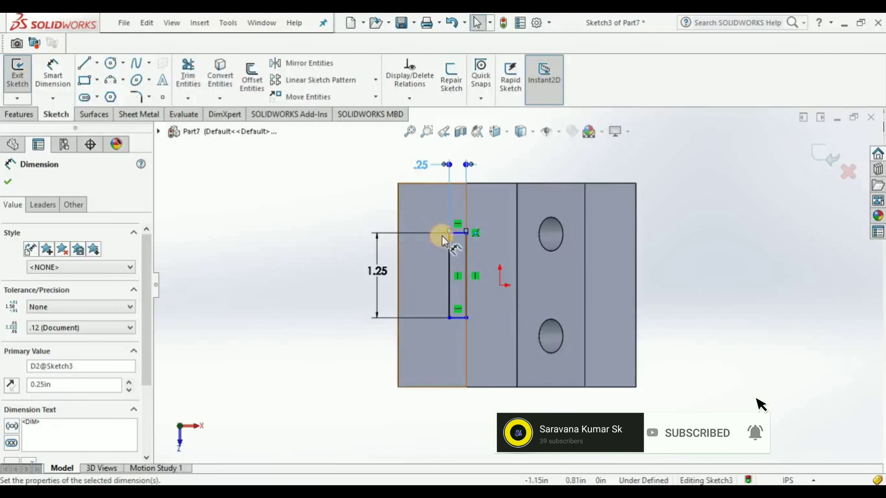
Step: Make the slot side's midpoint horizontal with the origin, then fit and view isometric
scroll(436, 233, down, 3)
scroll(475, 254, down, 2)
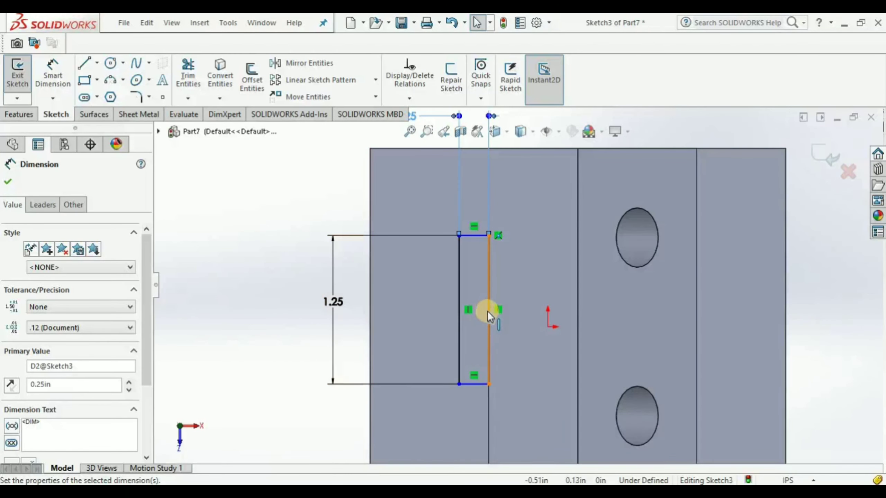
click(489, 312)
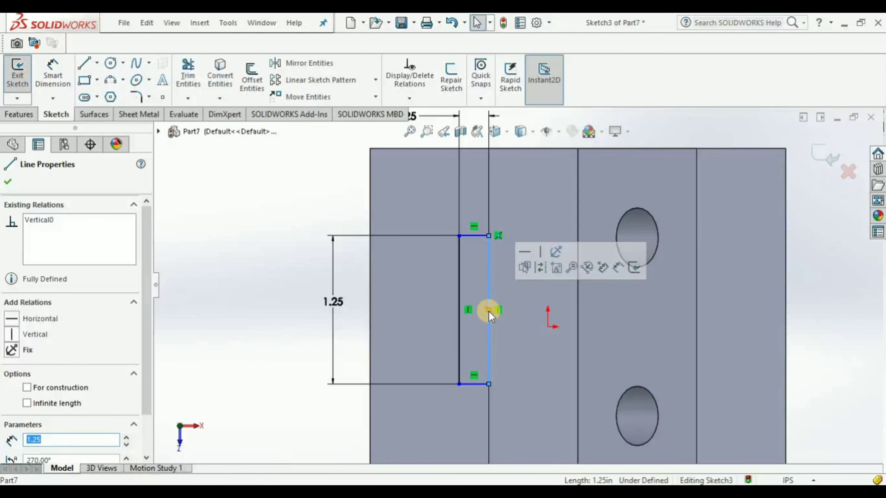
click(548, 327)
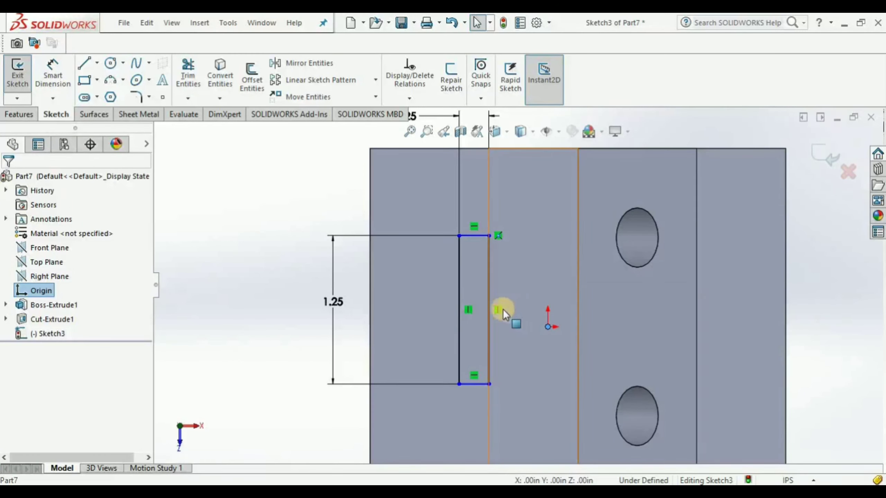
ctrl+click(488, 310)
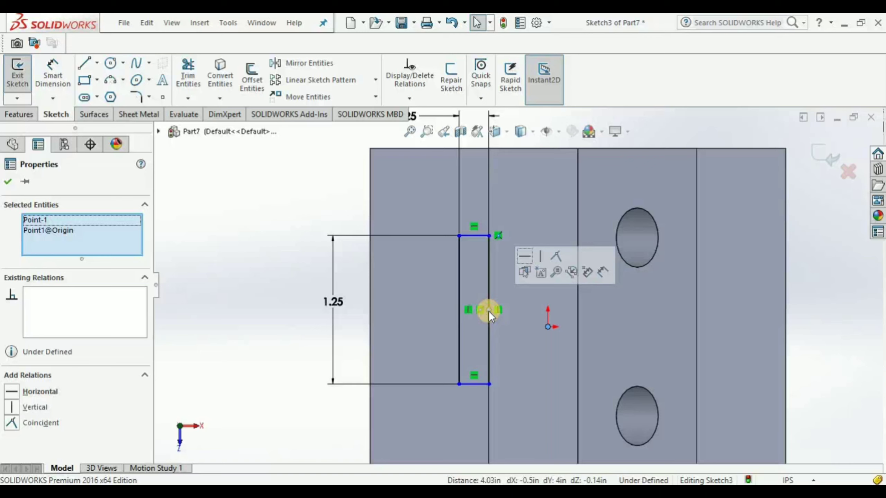
click(521, 256)
click(262, 245)
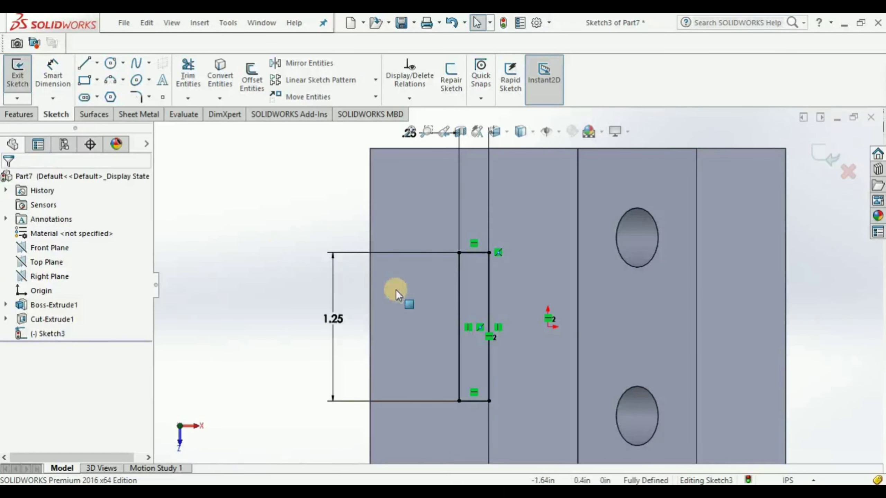
key(f)
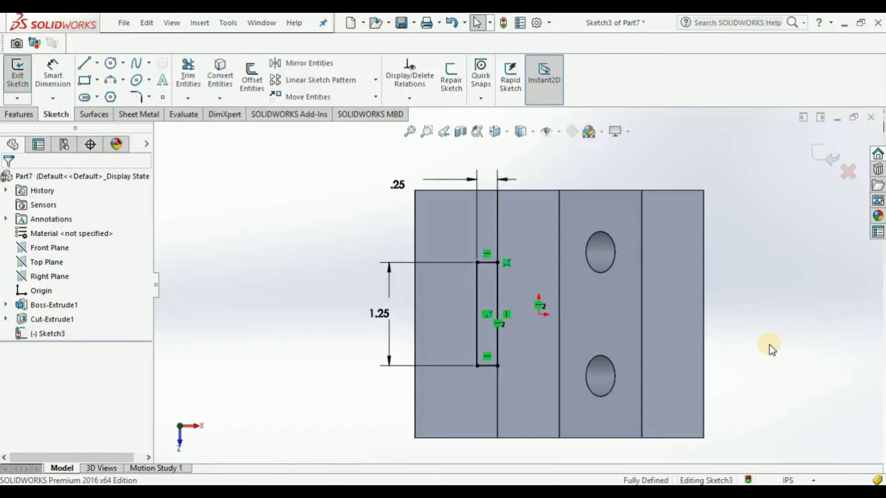
key(ctrl+7)
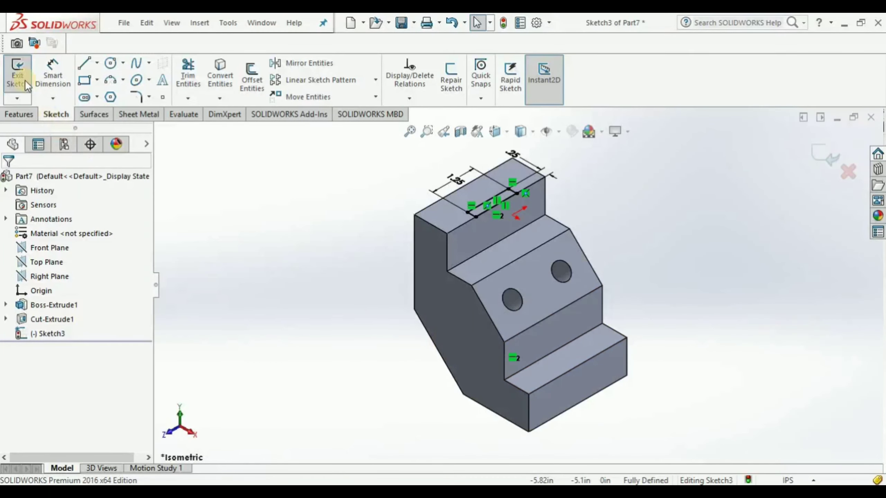
Step: Extrude-cut the slot sketch Up To Vertex at the top step's lower edge
click(13, 67)
click(28, 114)
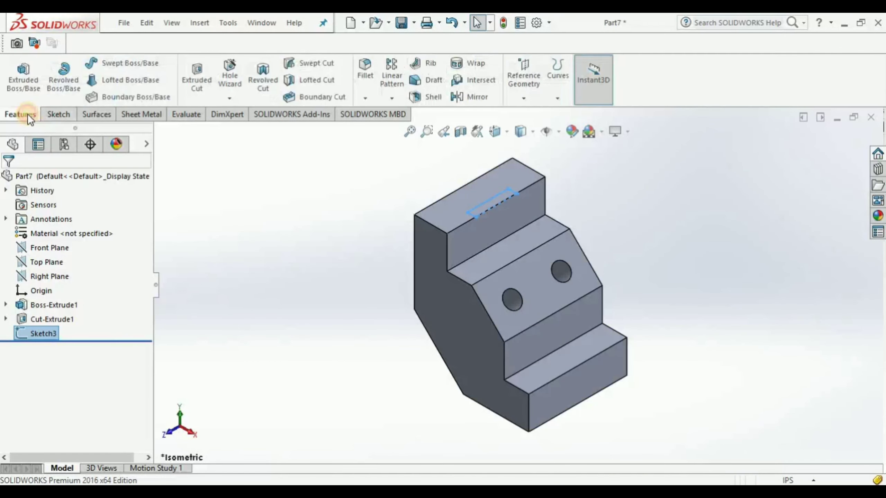
click(196, 80)
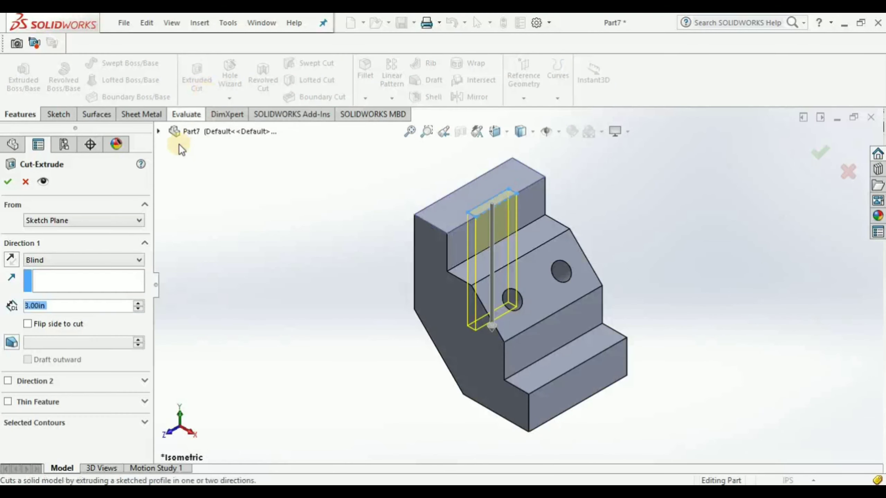
click(116, 258)
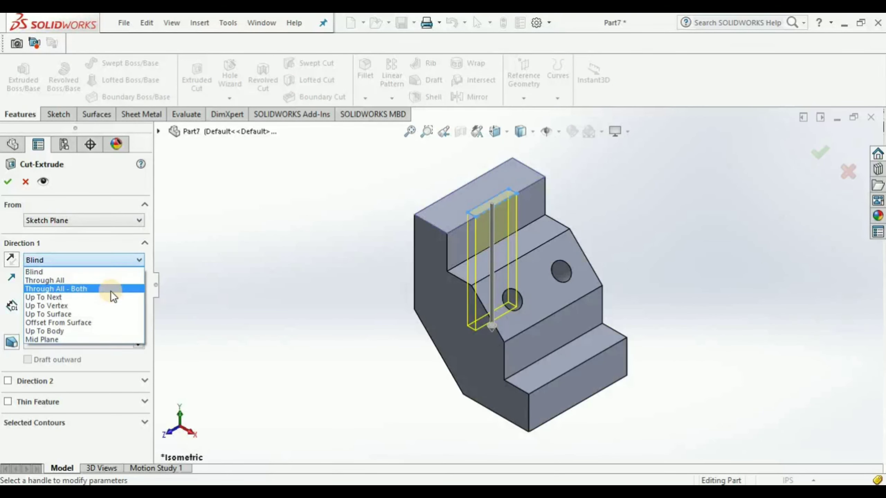
click(112, 305)
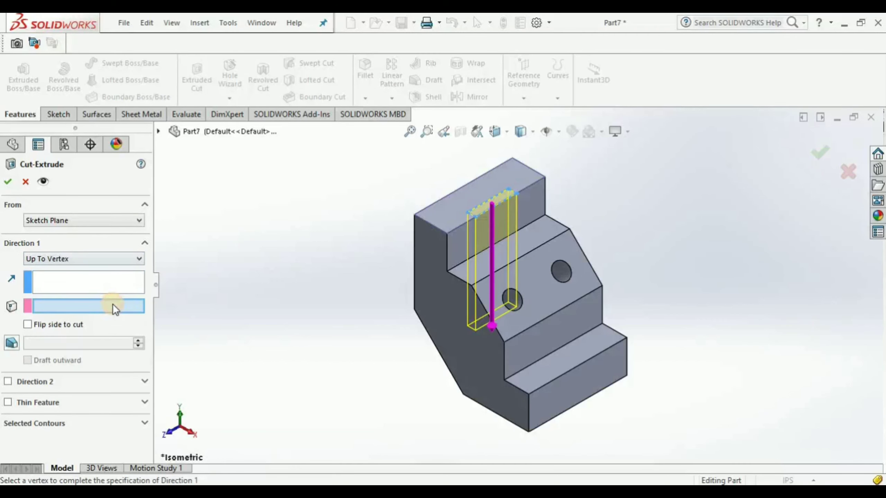
click(527, 225)
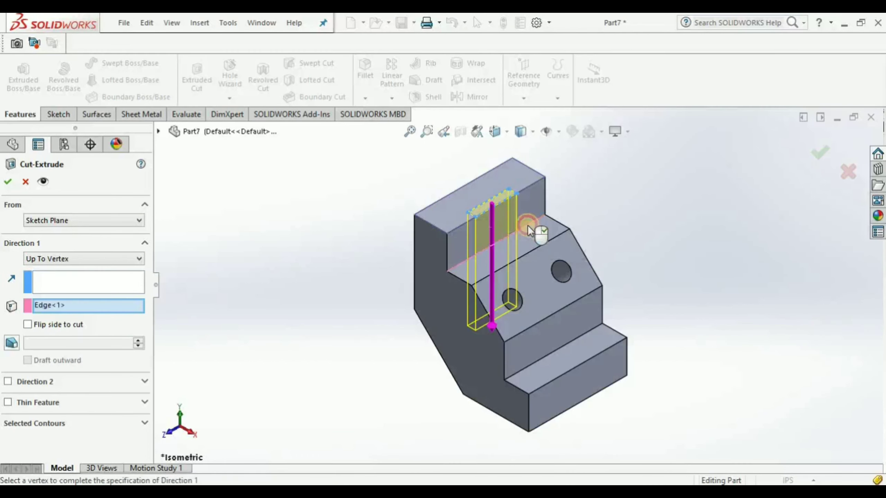
click(7, 181)
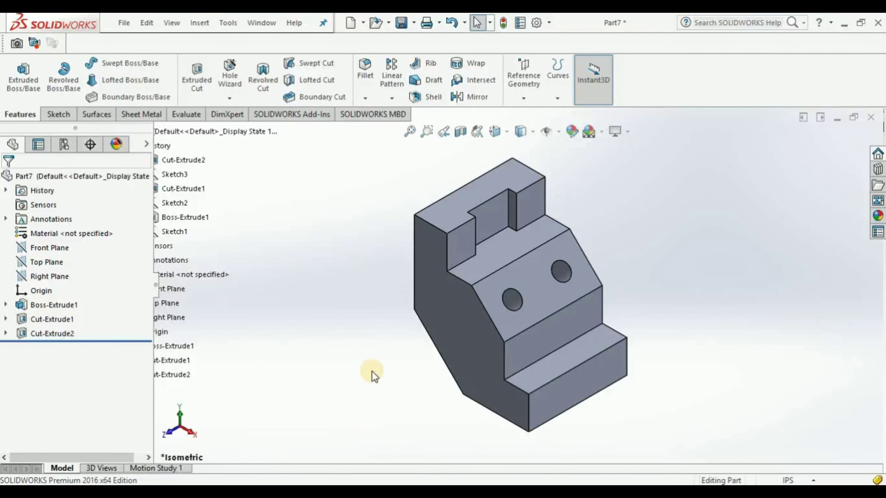
Step: Start a sketch on the lower step face and draw a corner rectangle at its outer edge
key(f)
click(531, 360)
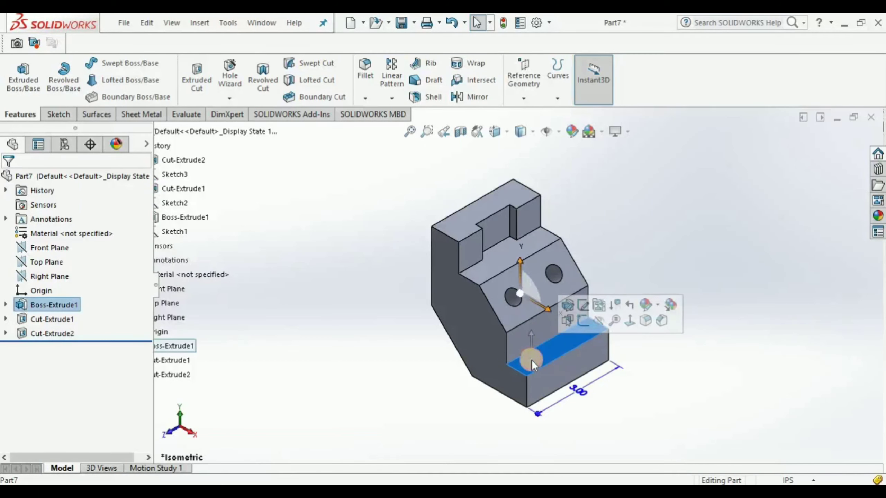
click(582, 328)
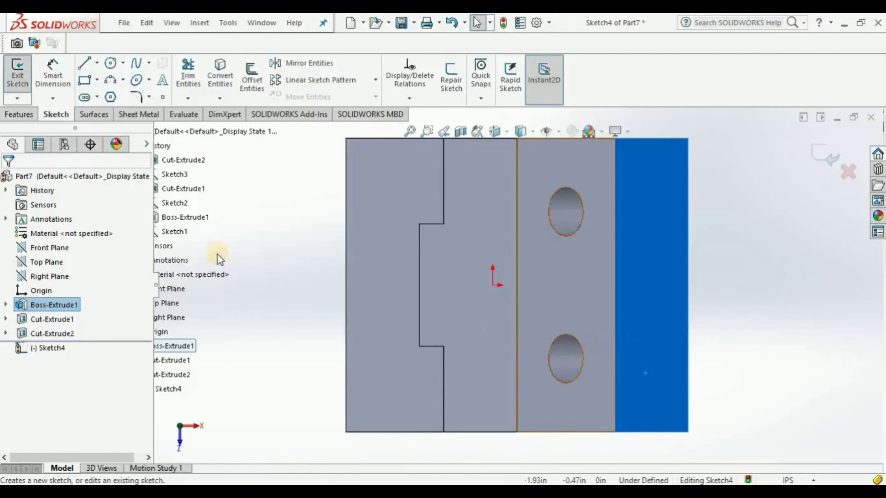
click(84, 80)
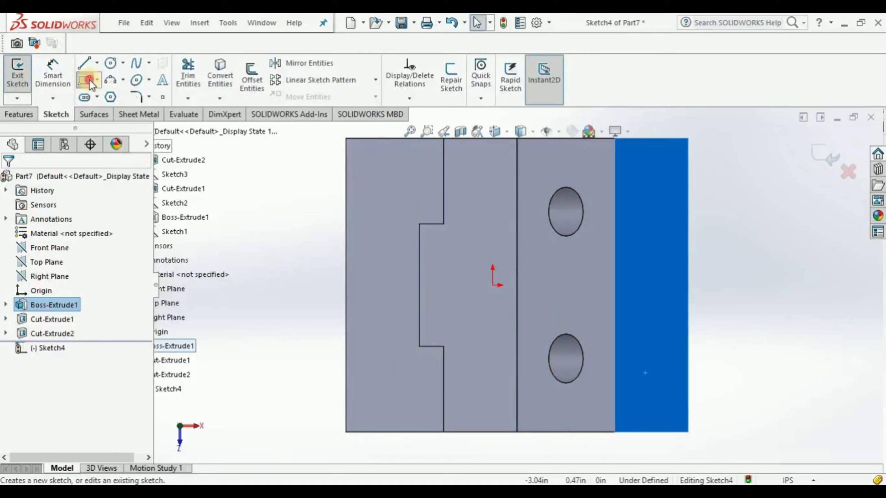
click(674, 236)
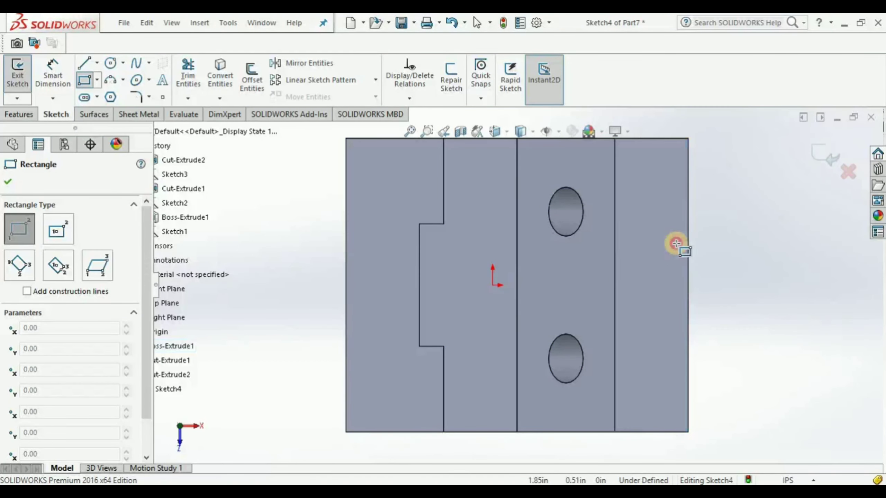
click(688, 345)
Step: Dimension the rectangle 1.25 long and .25 wide
click(51, 79)
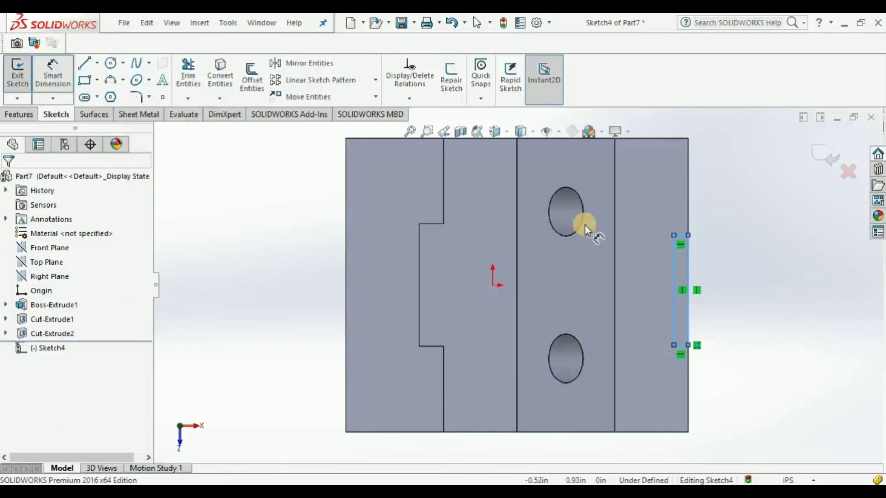
click(676, 257)
click(761, 284)
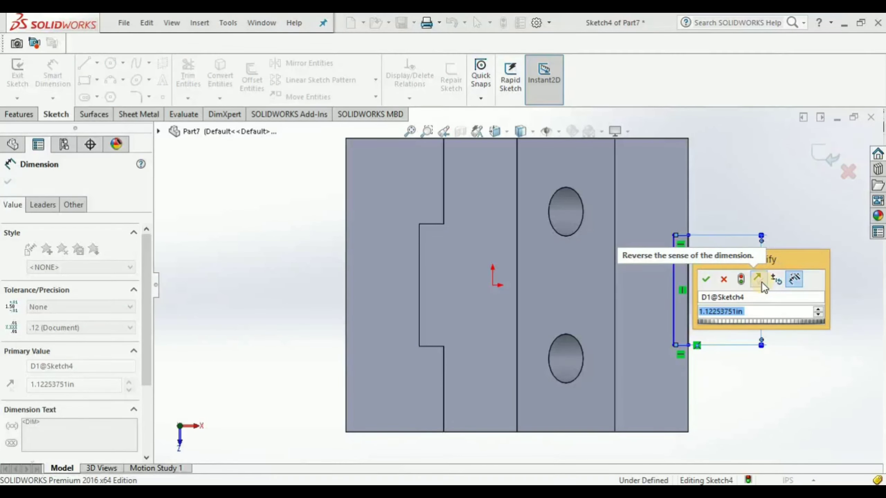
text(1.)
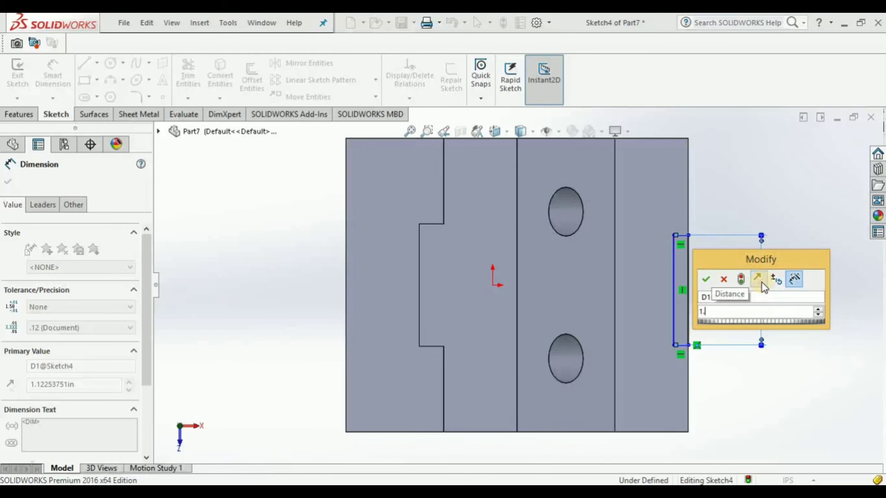
text(25)
key(Return)
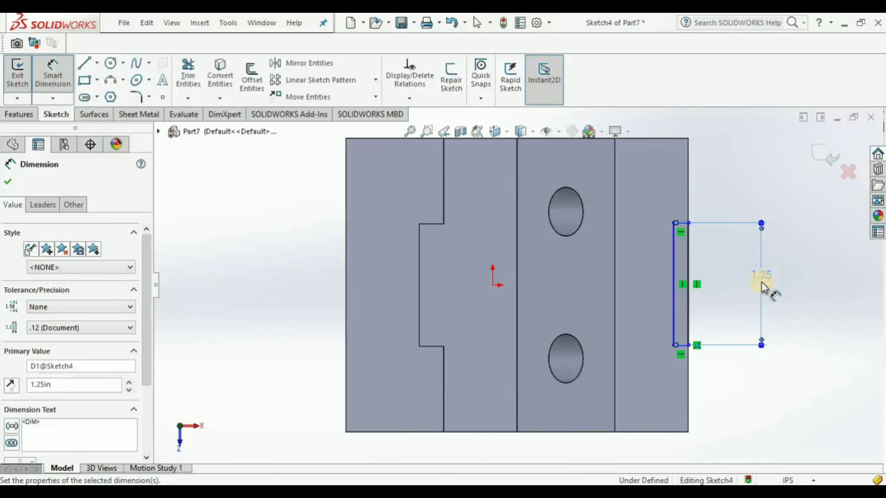
scroll(711, 206, down, 3)
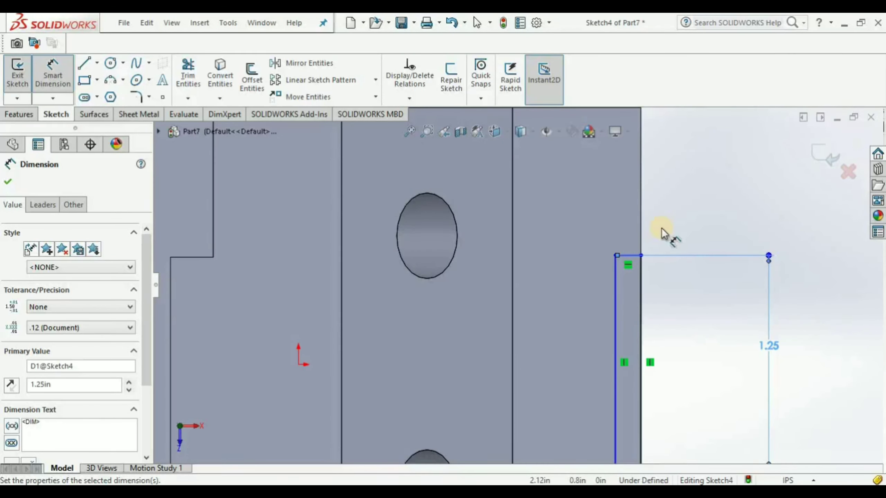
key(Escape)
click(633, 256)
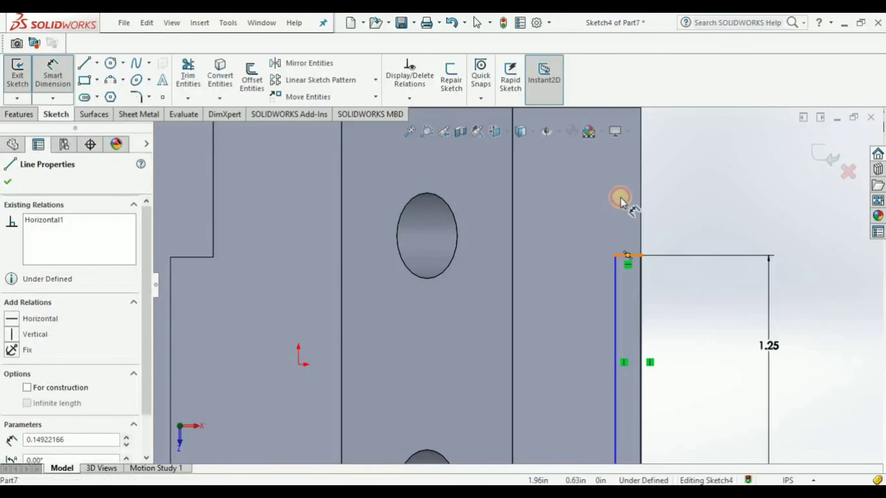
scroll(621, 195, up, 3)
click(604, 181)
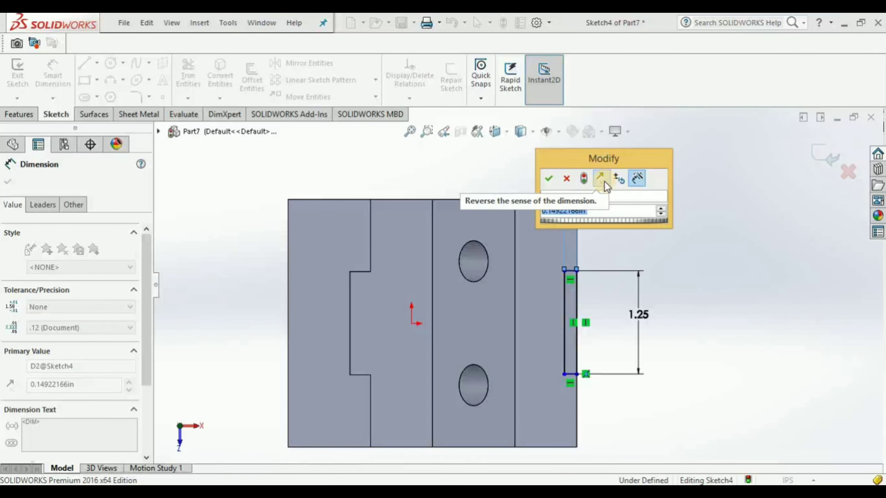
text(.25)
key(Return)
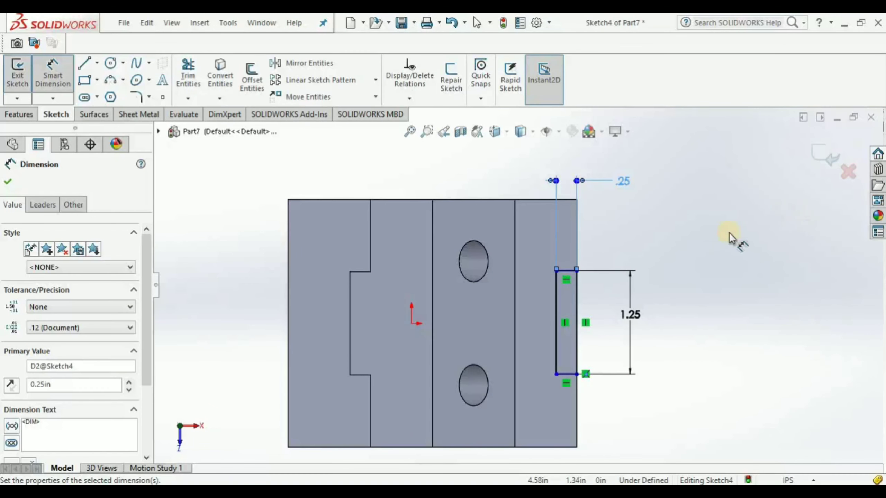
click(649, 243)
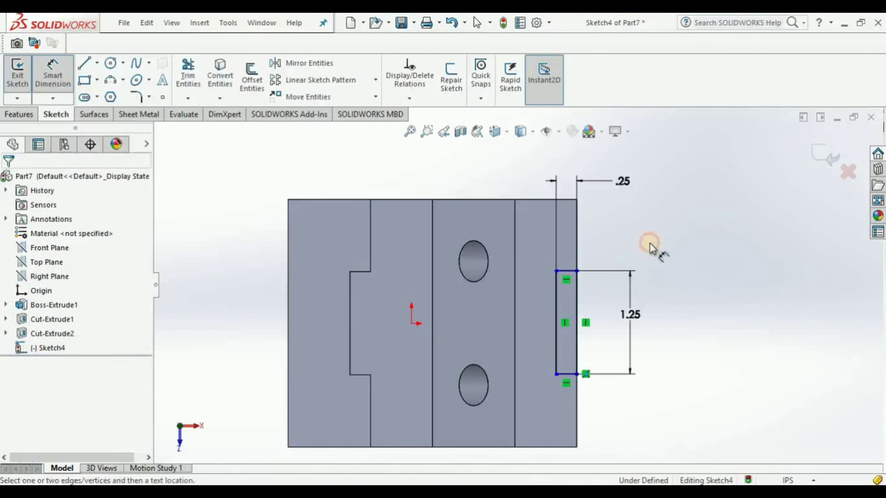
Step: Make the inner side's midpoint horizontal with the origin and close Sketch4
click(556, 322)
click(411, 324)
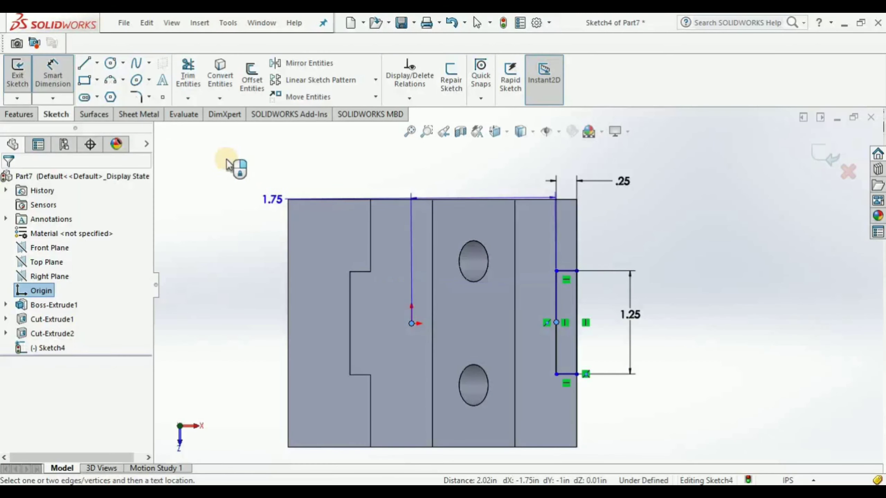
click(216, 184)
key(Escape)
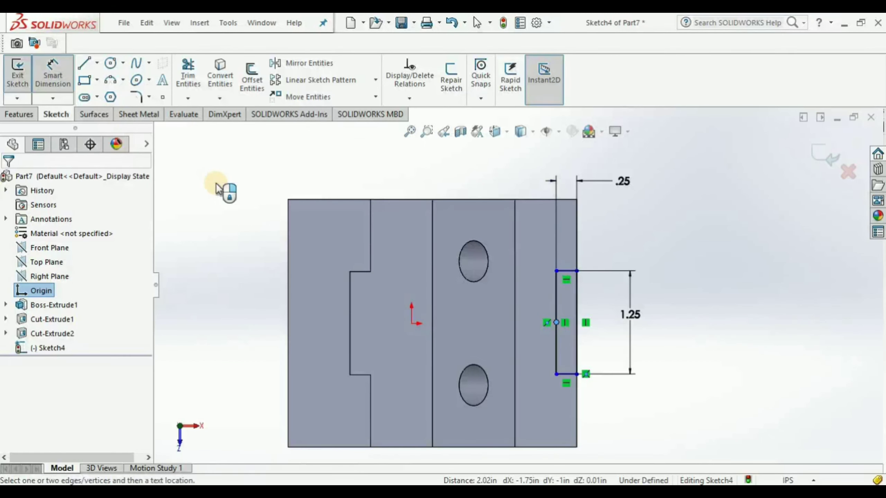
click(52, 74)
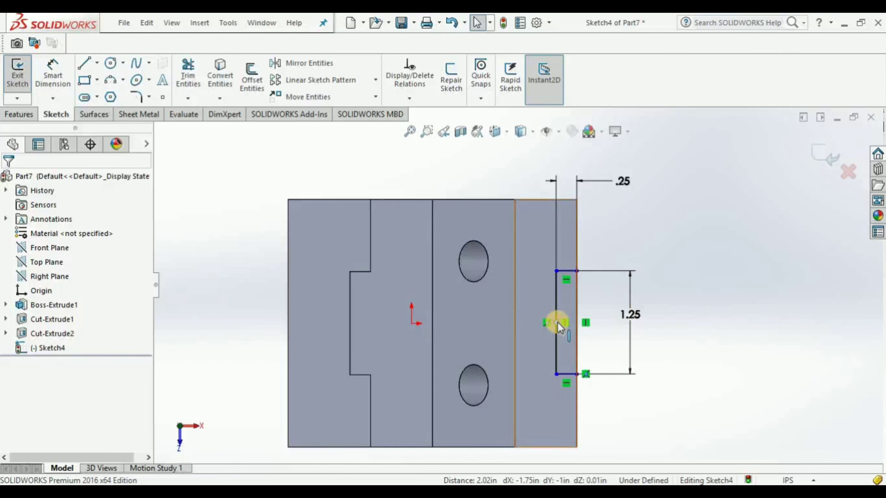
ctrl+click(410, 322)
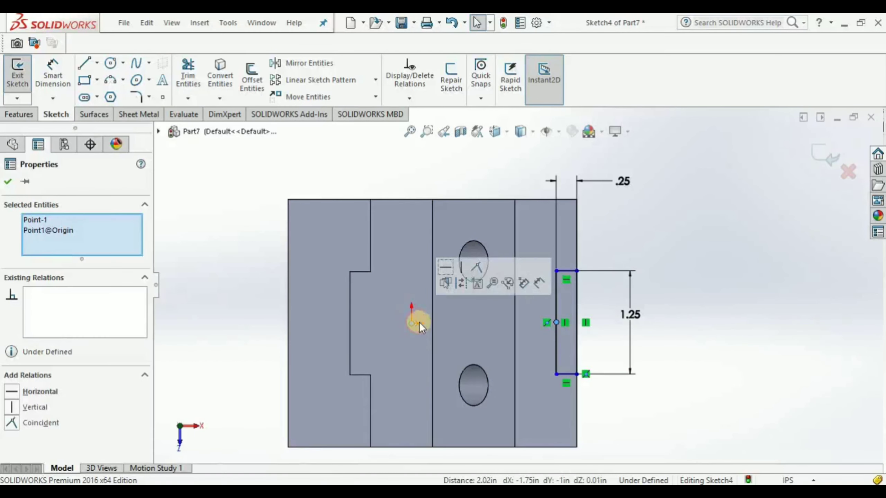
click(445, 268)
click(797, 352)
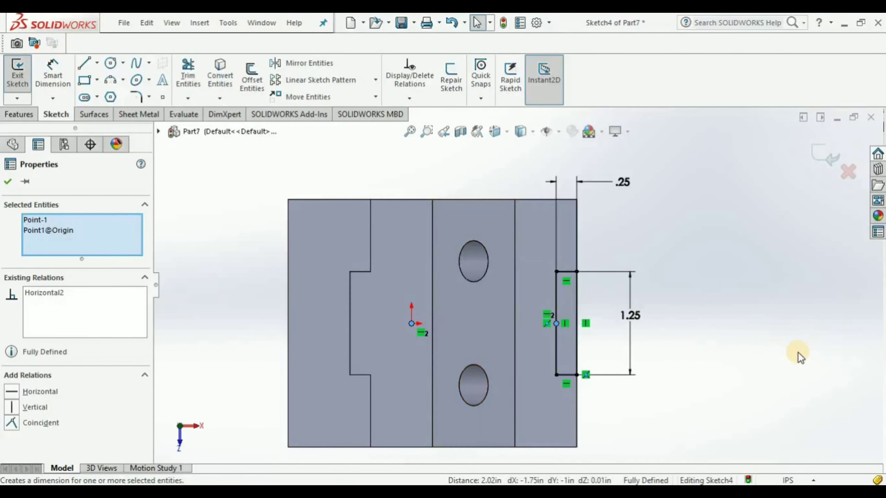
click(814, 166)
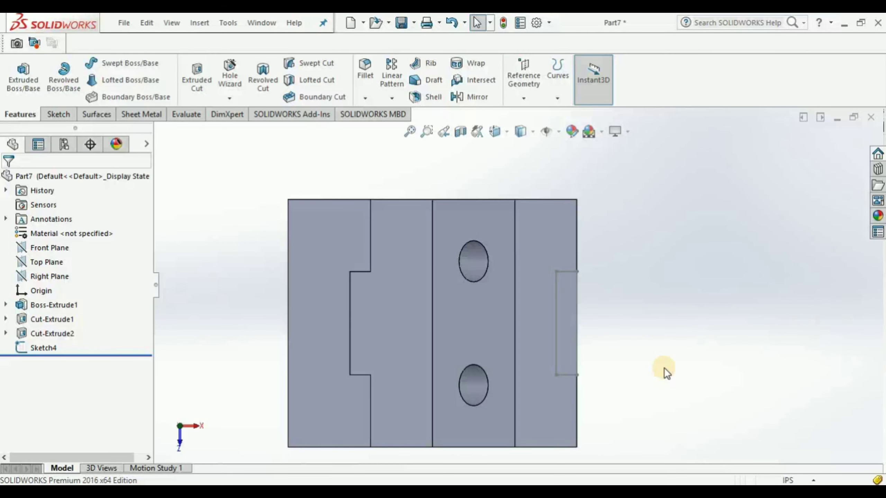
Step: Extrude-cut Sketch4 Through All from the isometric view
key(ctrl+7)
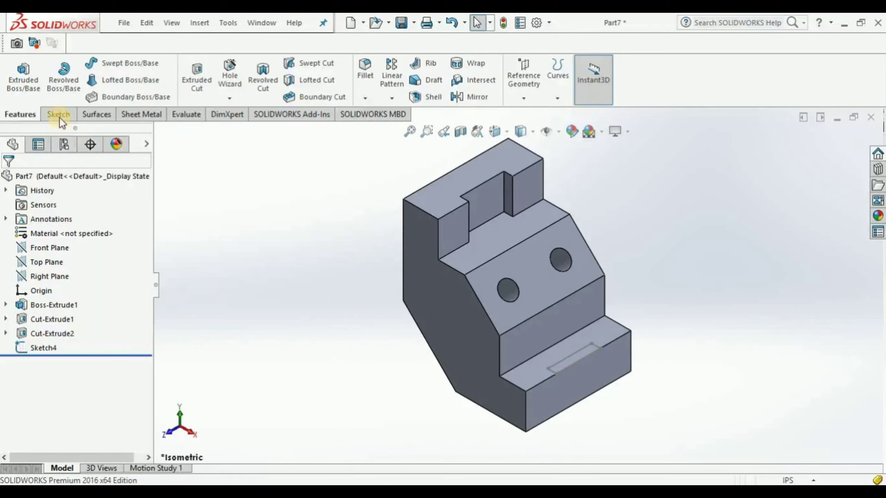
click(198, 82)
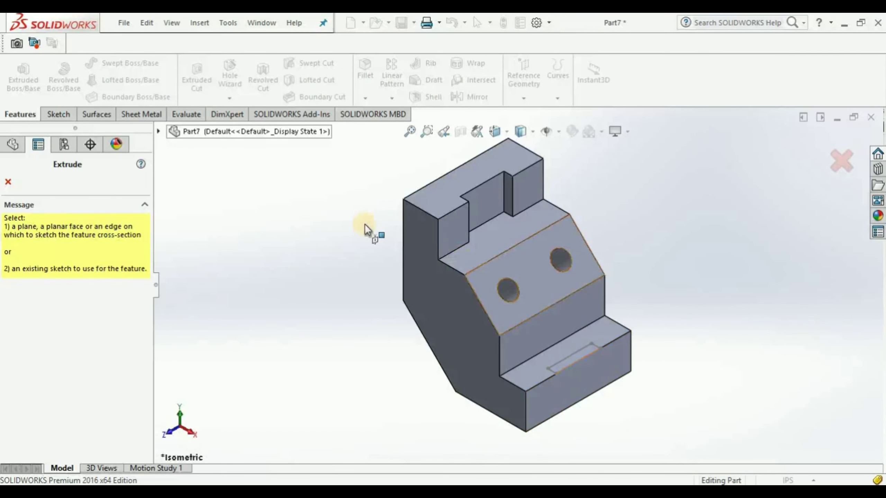
click(159, 131)
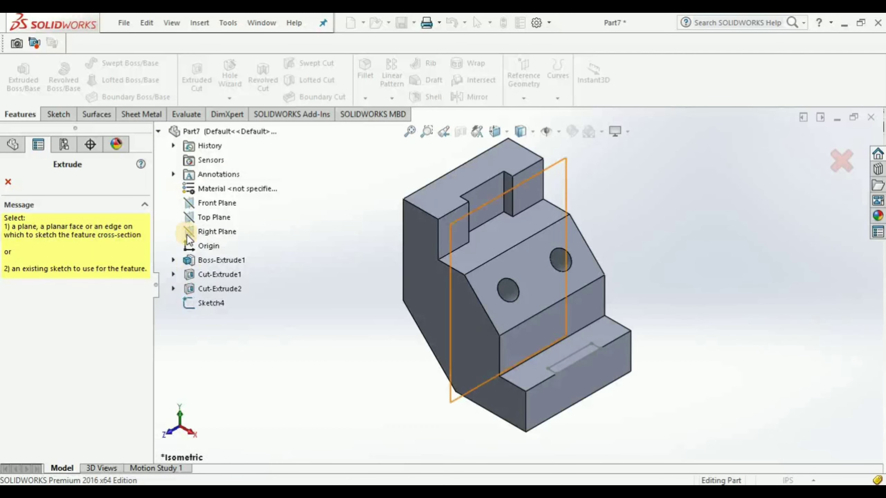
click(202, 302)
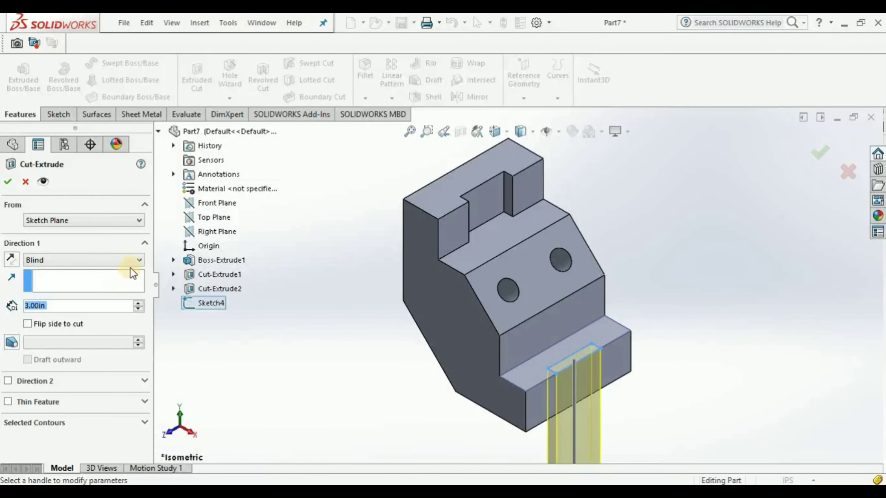
click(137, 260)
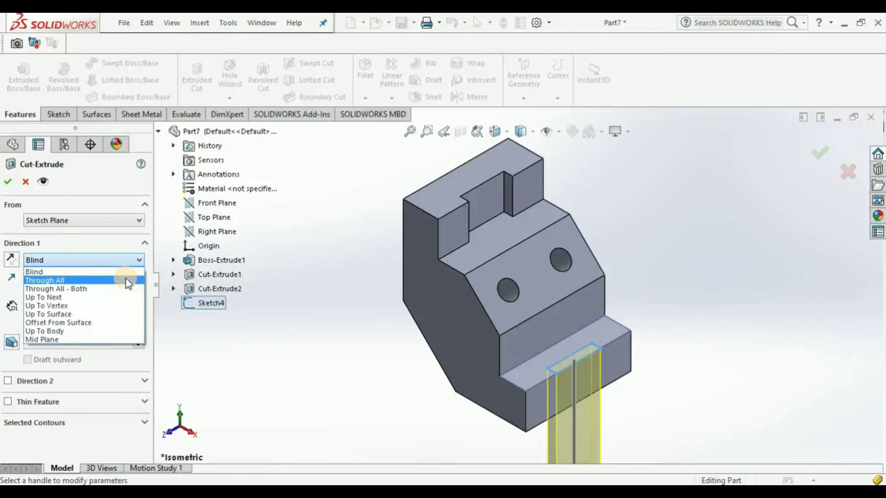
click(125, 281)
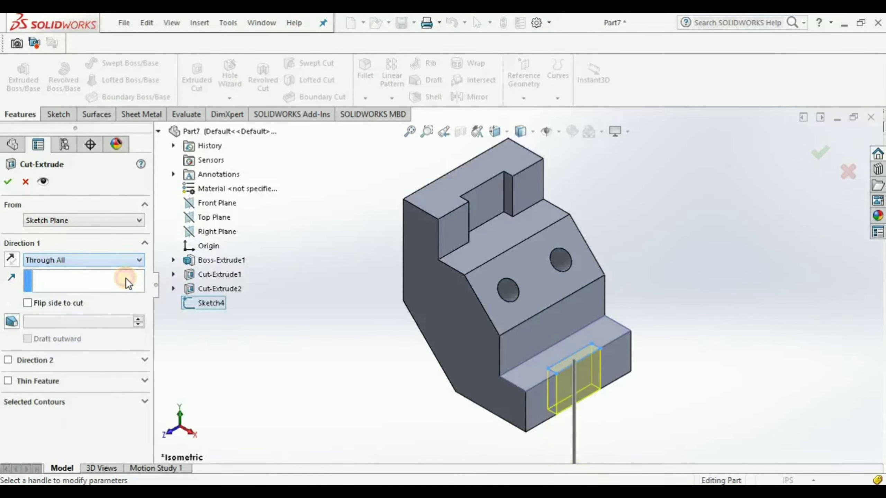
click(8, 181)
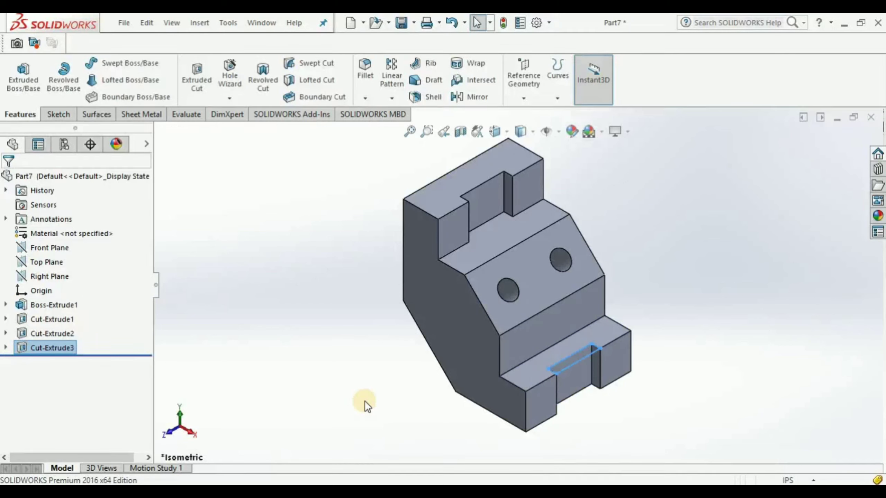
Step: Rotate the model around to inspect the new through slot
click(364, 402)
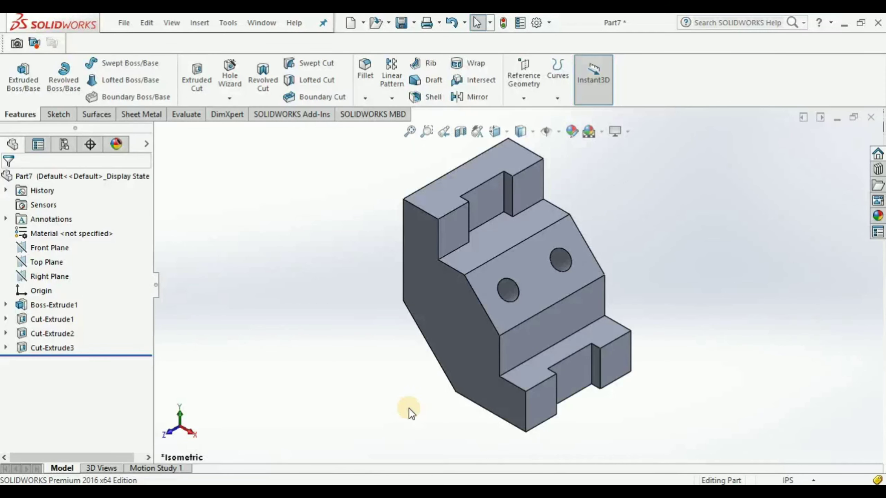
key(Right)
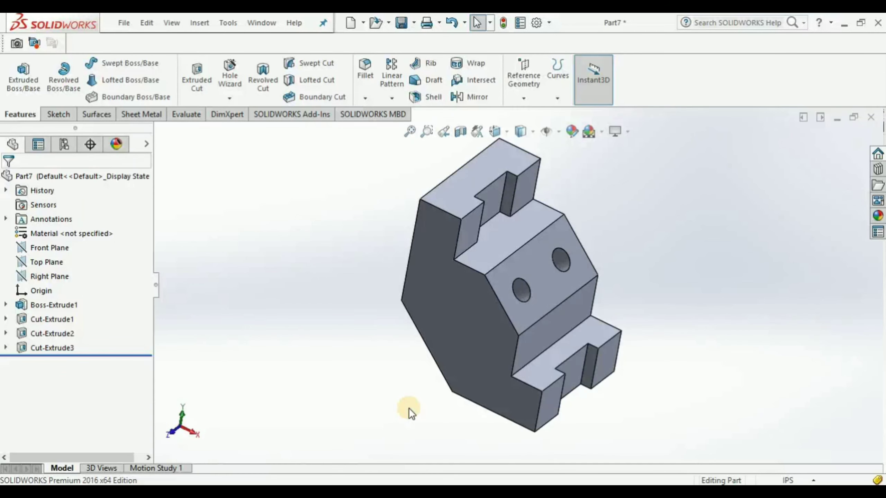
key(Right)
key(Right)
key(Right)
key(Right)
key(Right)
key(Right)
key(Right)
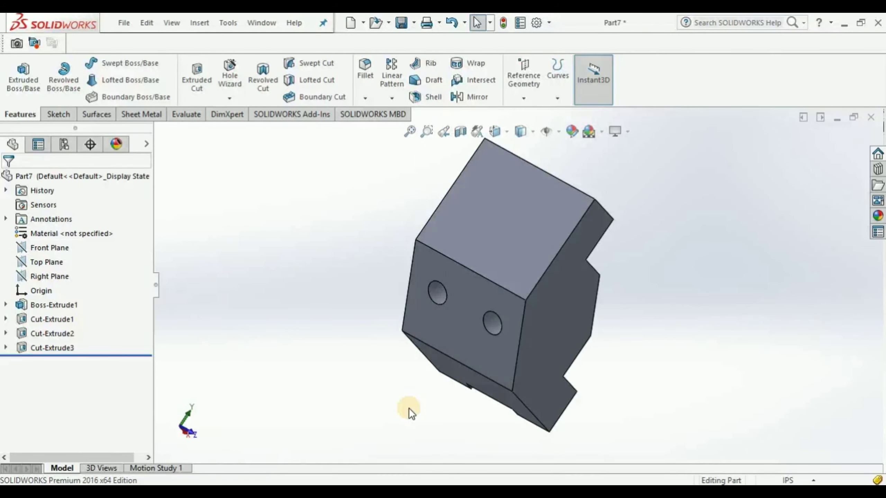
key(Right)
key(Right)
key(Right)
key(Right)
key(Right)
key(Right)
key(Right)
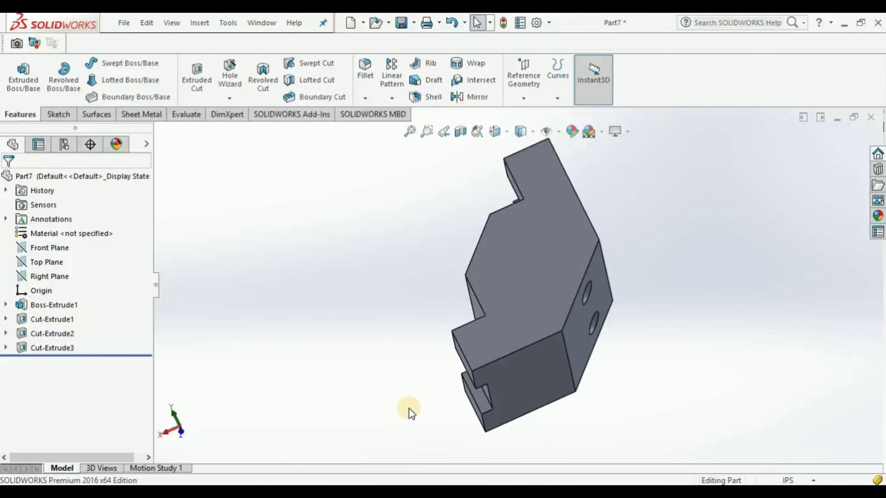
key(Right)
key(Right)
key(Right)
key(Right)
key(Right)
key(Right)
key(Right)
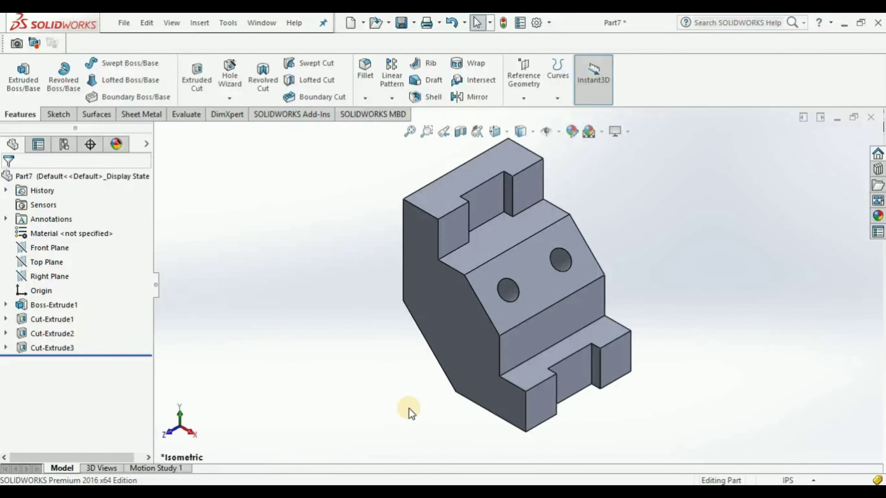
key(Right)
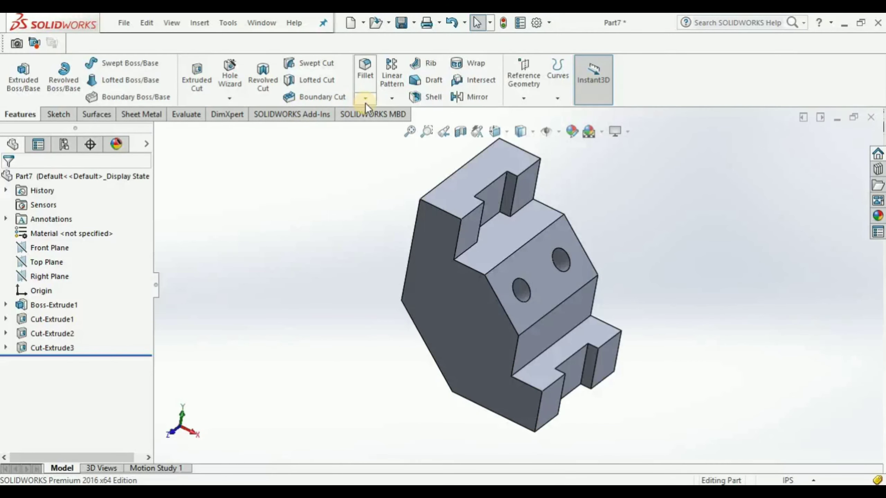
Step: Start a Chamfer and select only the lower hole's edge
click(365, 98)
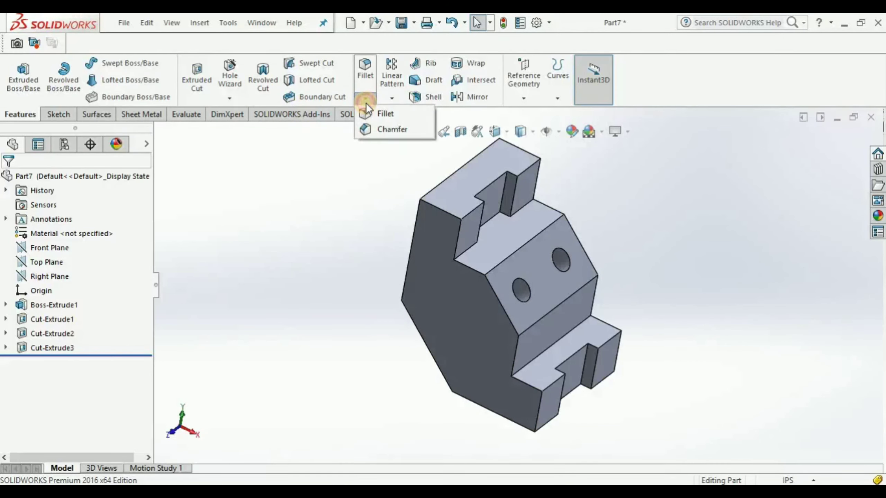
click(370, 125)
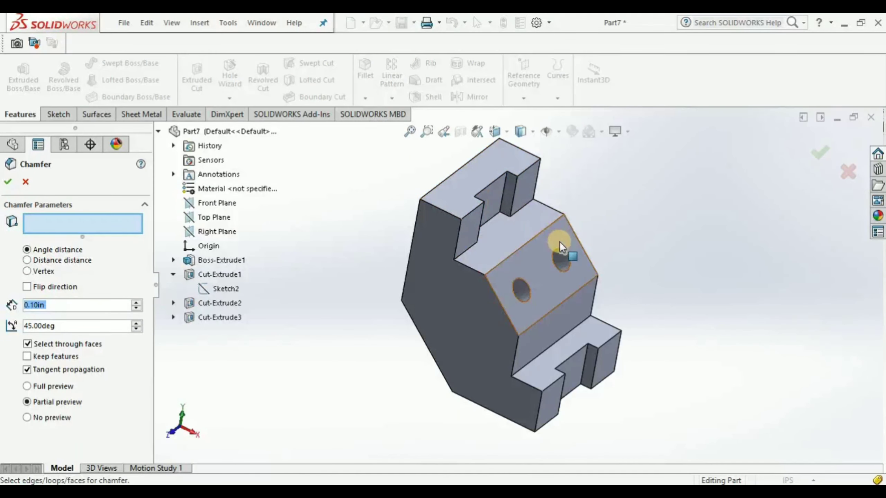
scroll(565, 247, down, 2)
scroll(564, 246, down, 3)
scroll(560, 266, down, 2)
scroll(560, 266, down, 1)
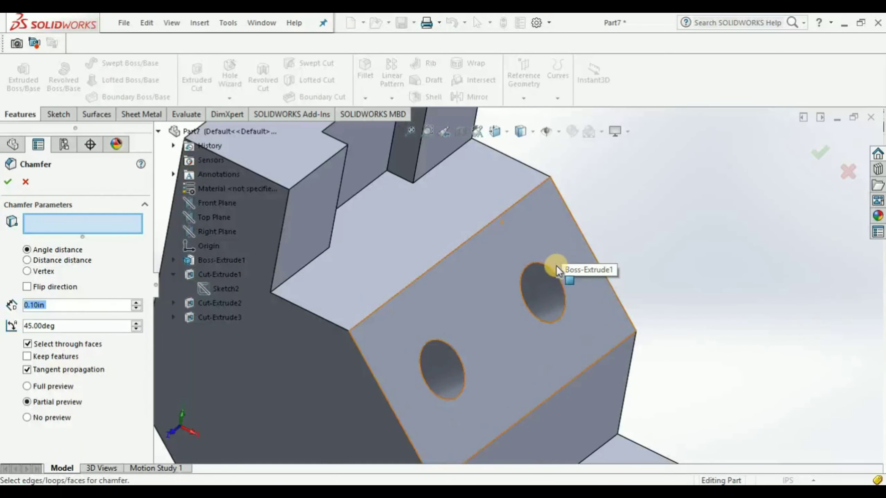
scroll(557, 265, down, 1)
click(542, 263)
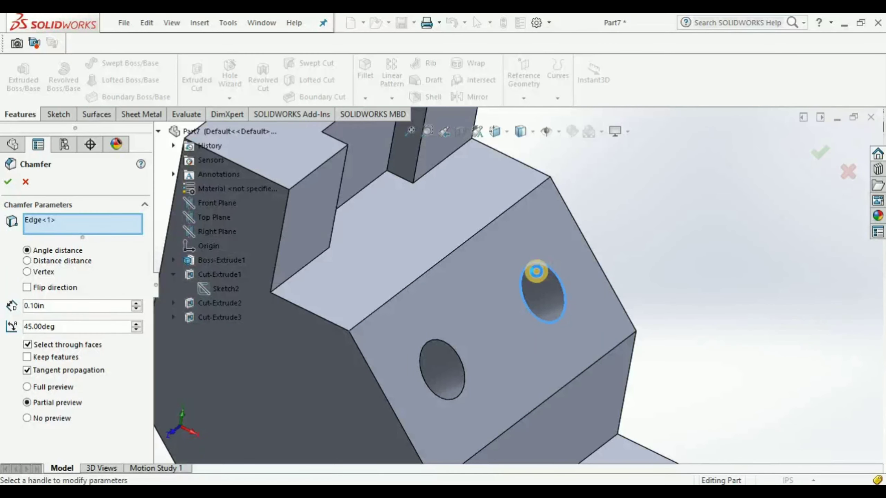
click(451, 348)
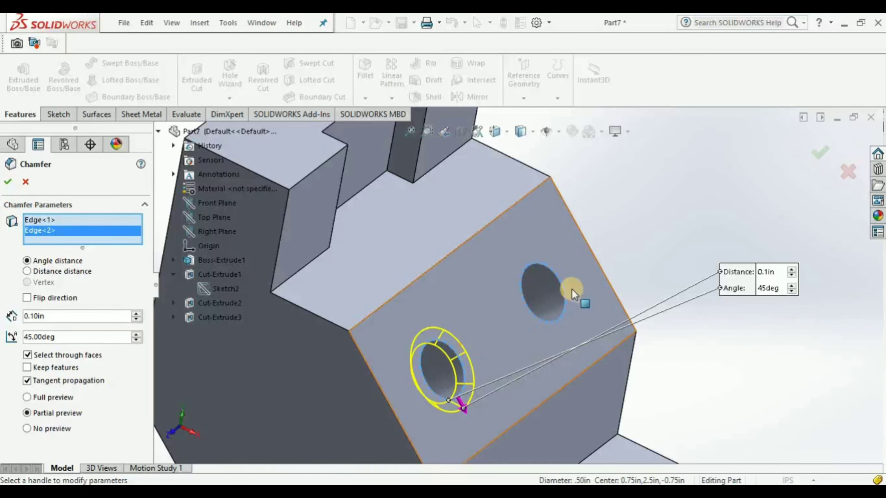
click(560, 282)
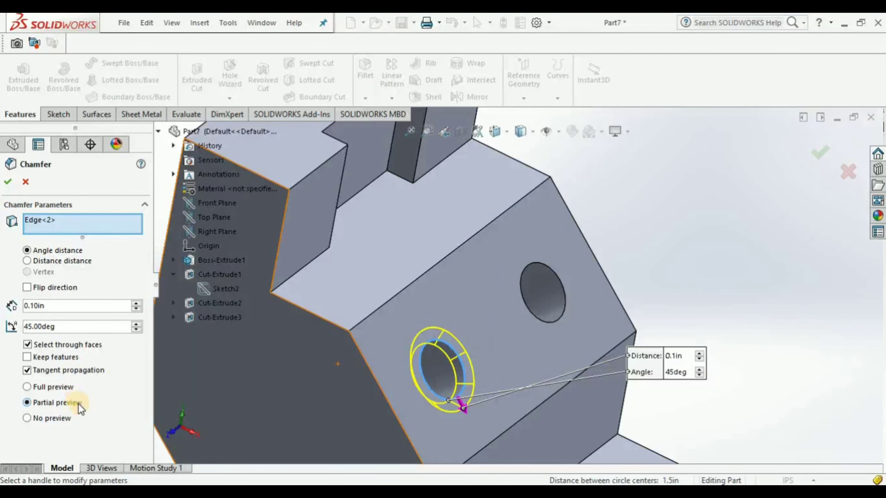
Step: Set the chamfer distance to 0.06in and apply it
click(71, 305)
double_click(71, 305)
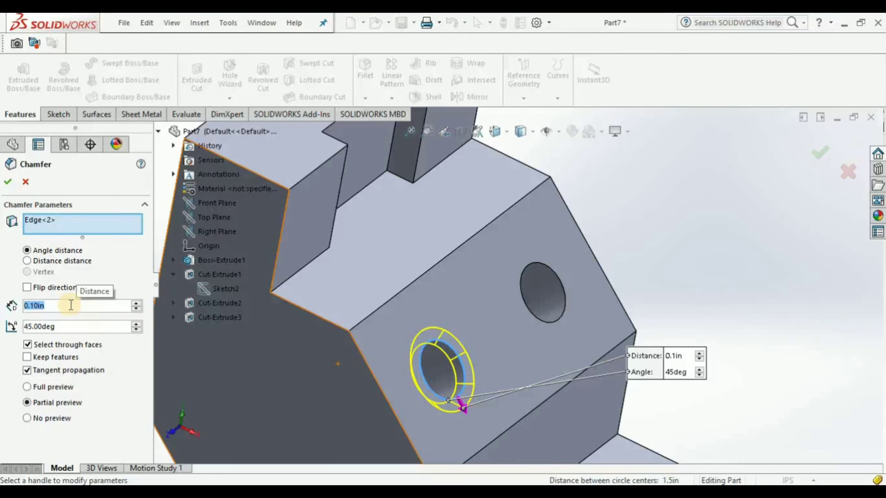
text(.06)
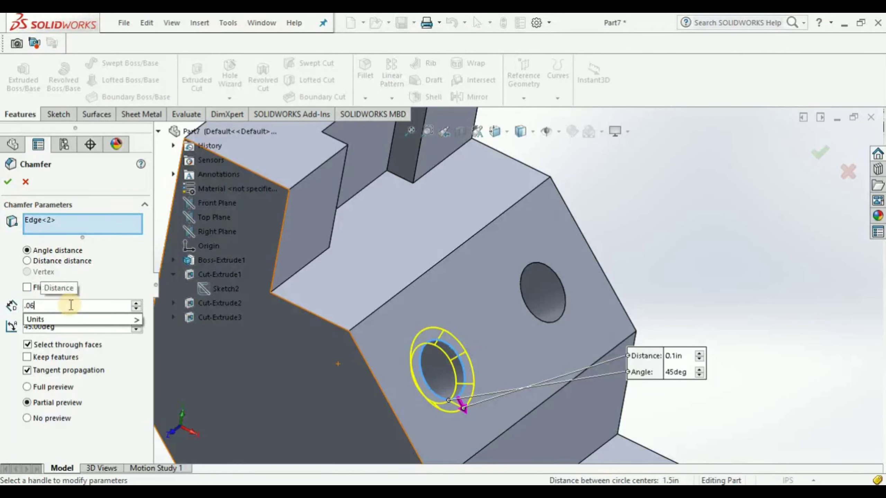
key(Return)
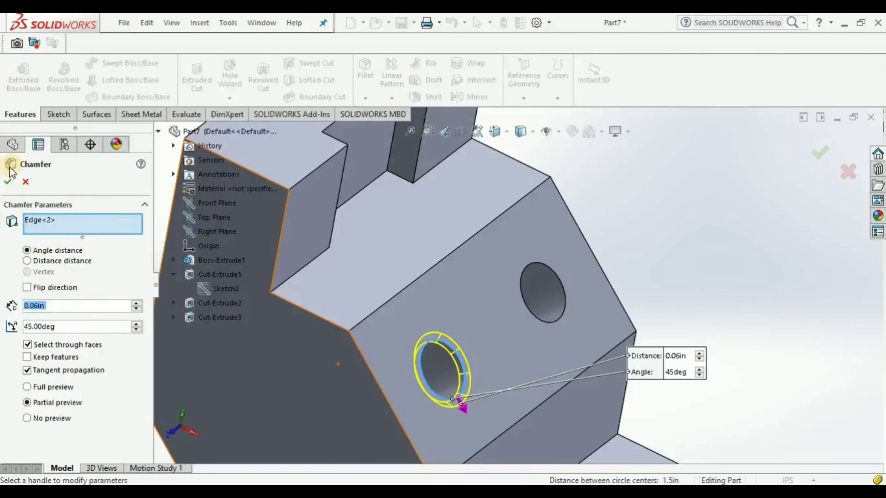
click(8, 181)
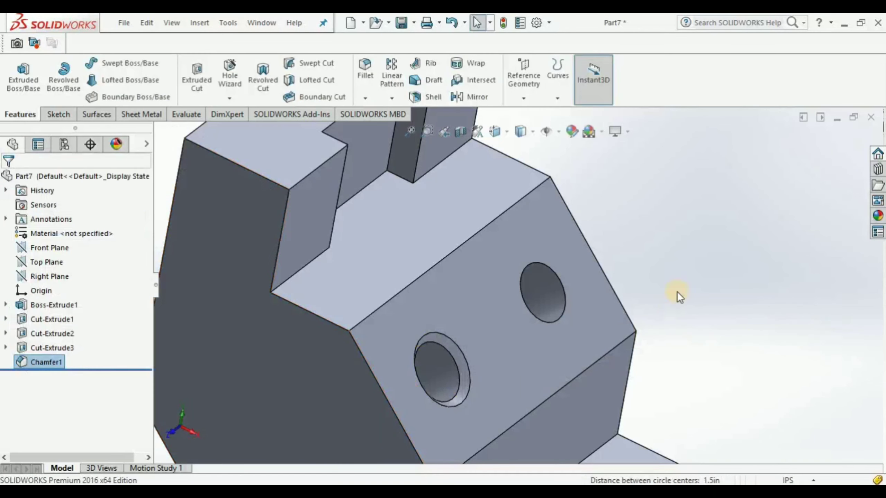
Step: Chamfer the upper hole's edge with the same 0.06in by 45° settings
click(558, 280)
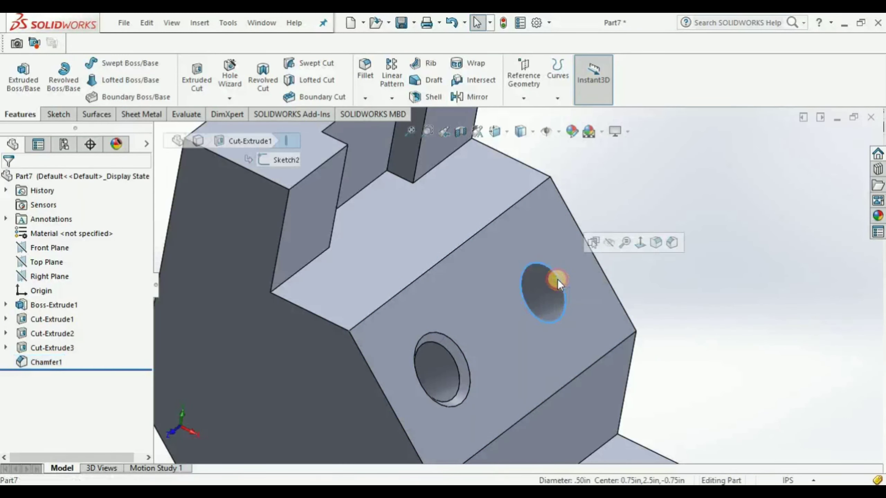
click(364, 98)
click(373, 130)
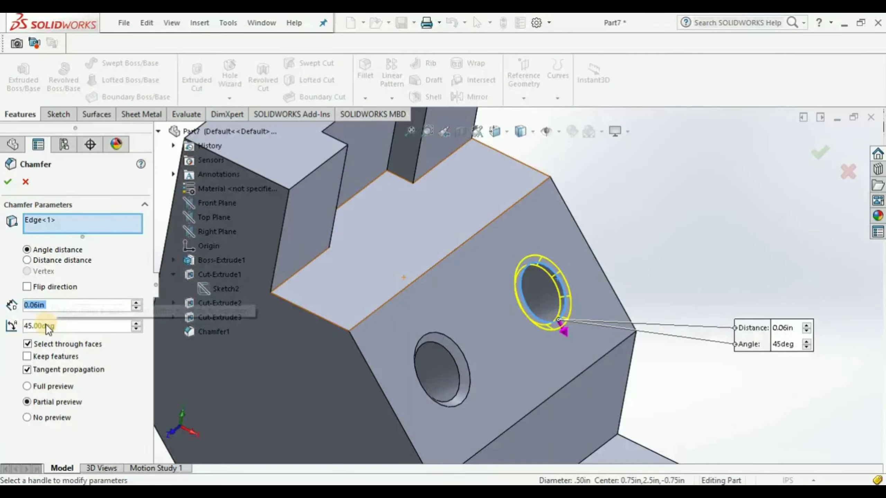
click(8, 181)
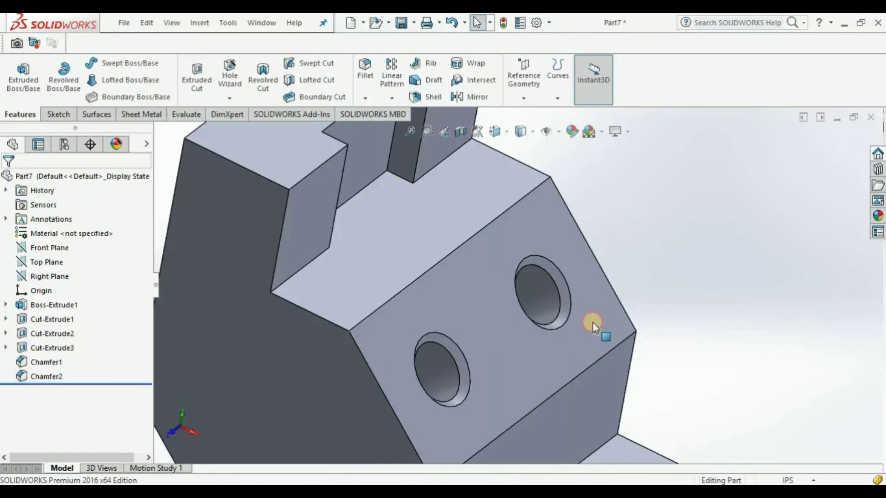
scroll(593, 322, up, 3)
scroll(576, 322, up, 3)
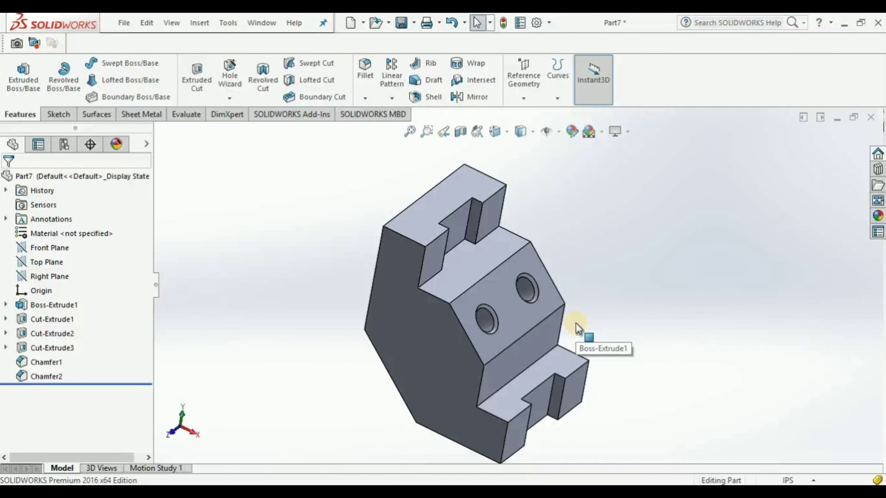
Step: Return to isometric view and open the Save As dialog for Part7
key(ctrl+7)
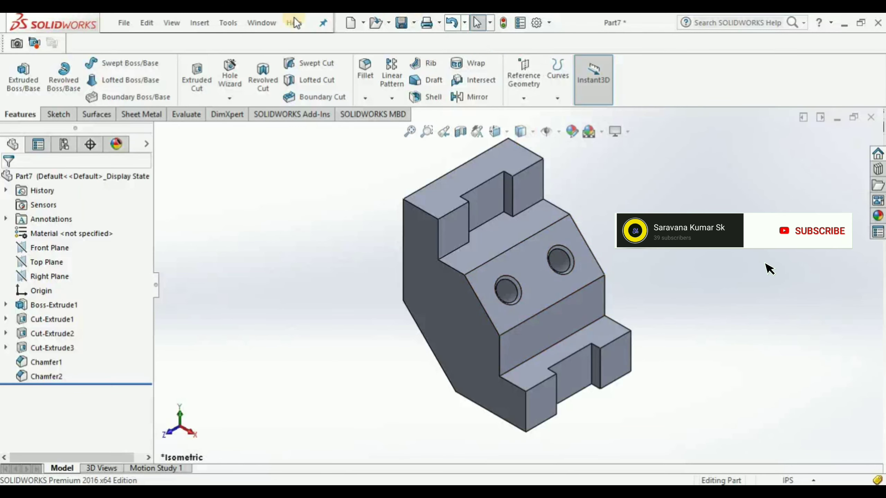
click(126, 22)
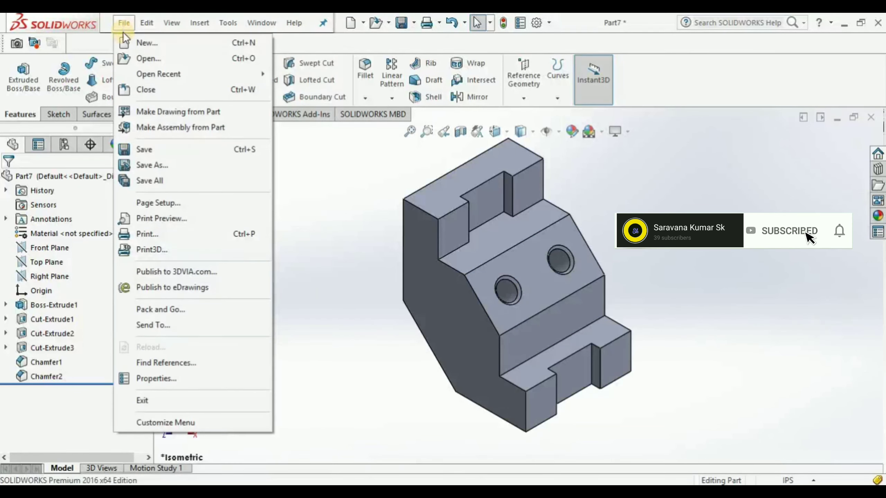
click(135, 149)
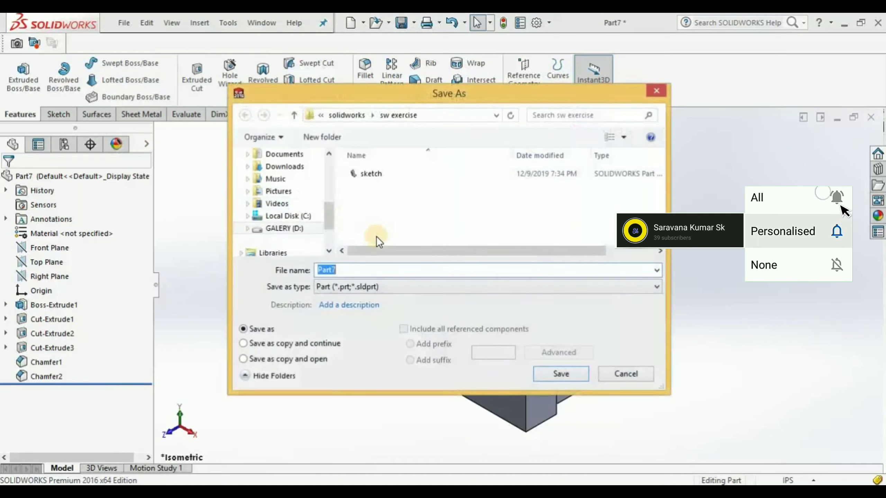